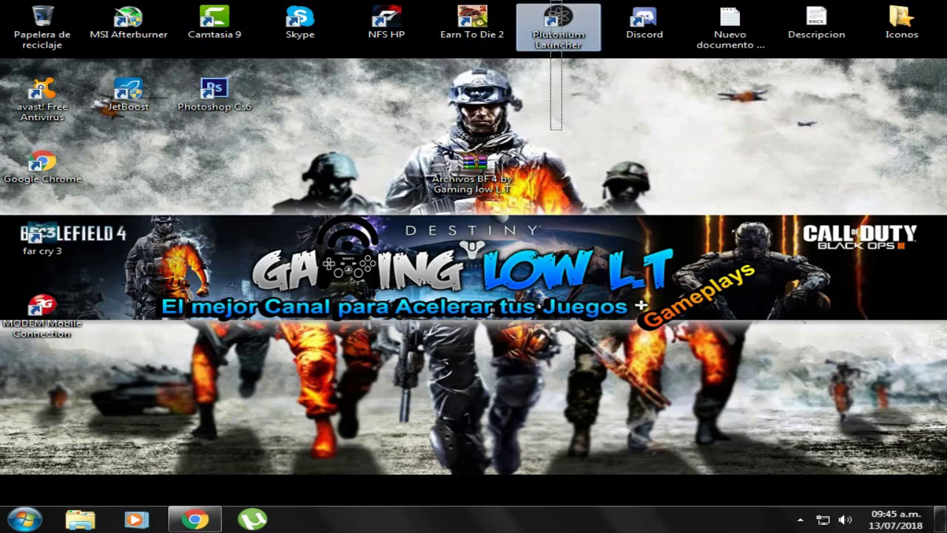
right_click(579, 103)
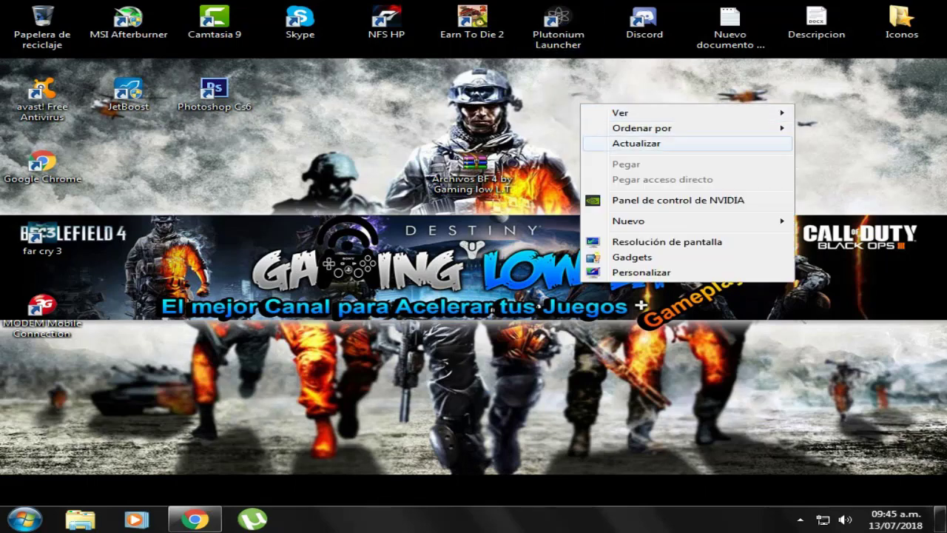
click(627, 144)
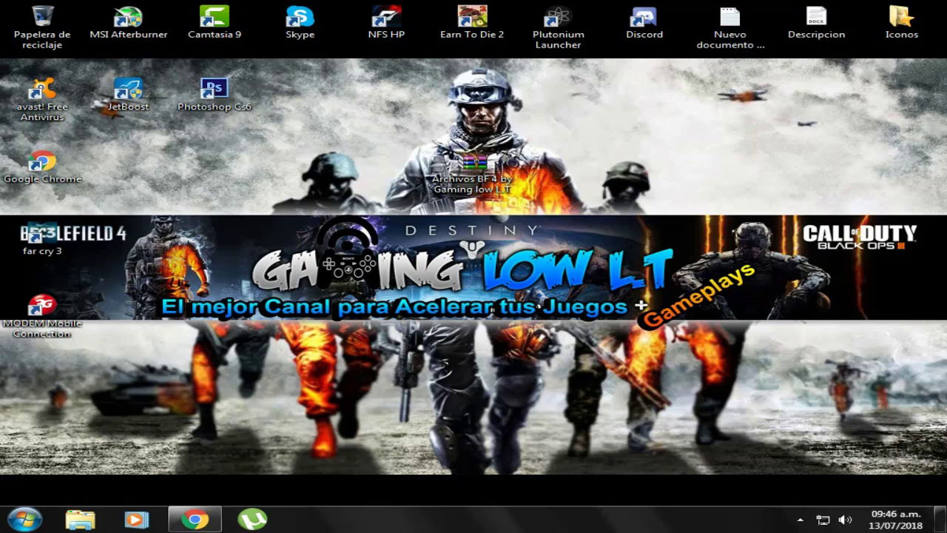
click(472, 170)
drag(398, 139, 543, 186)
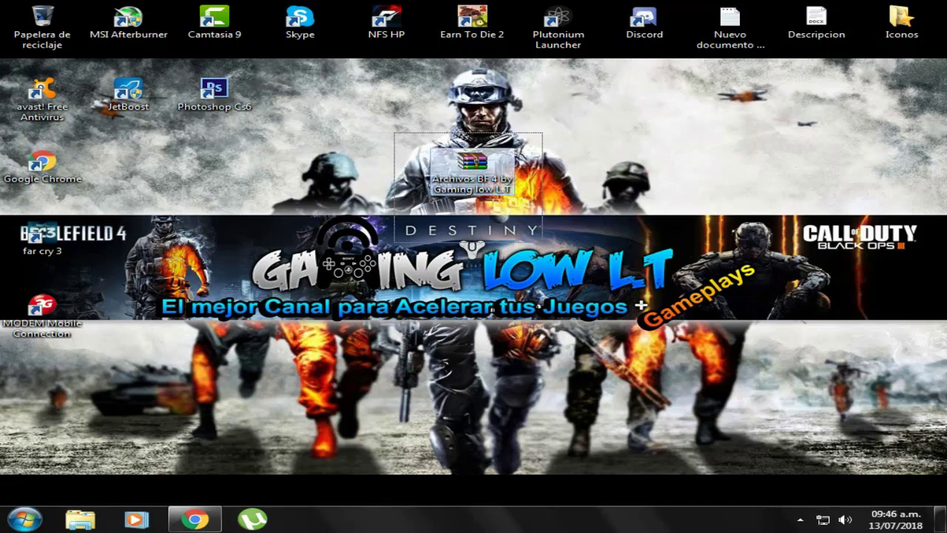
drag(472, 170, 472, 101)
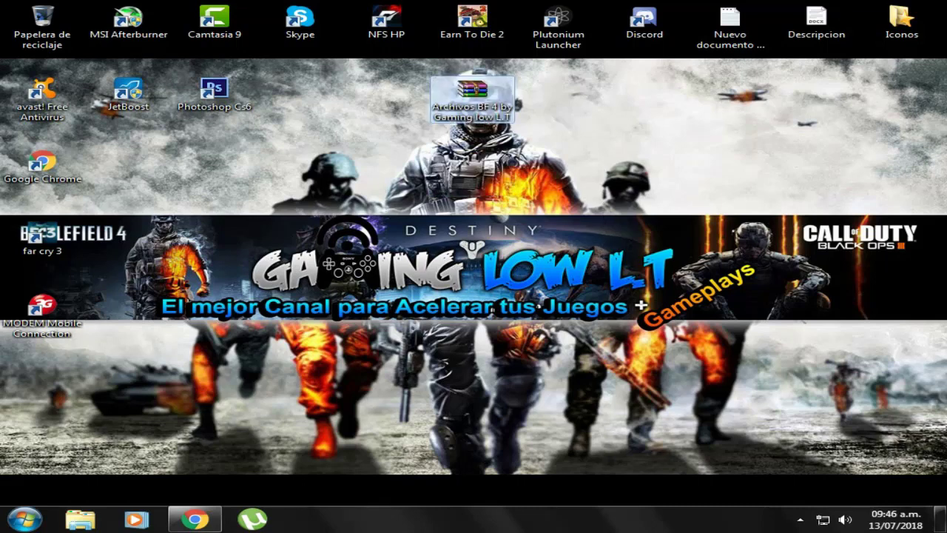
right_click(600, 153)
click(634, 190)
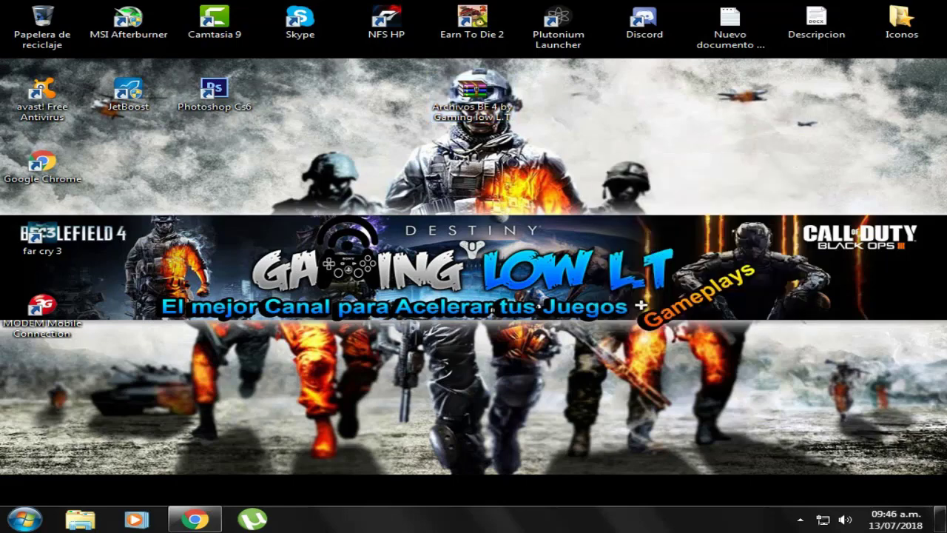
Switch to Chrome, look through the Grupo Gaming Low L.T Facebook page and its posts, and close the browser.
click(194, 519)
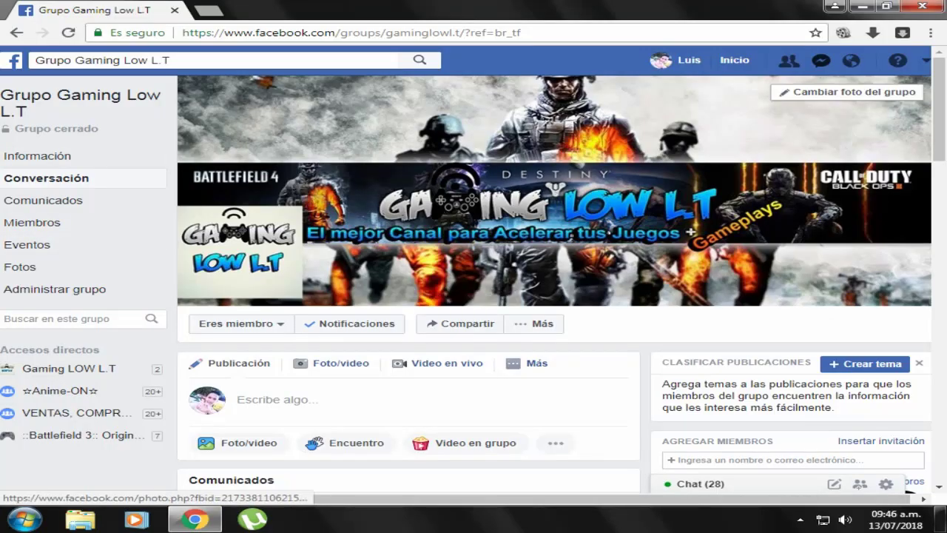
scroll(255, 171, down, 3)
scroll(408, 288, down, 15)
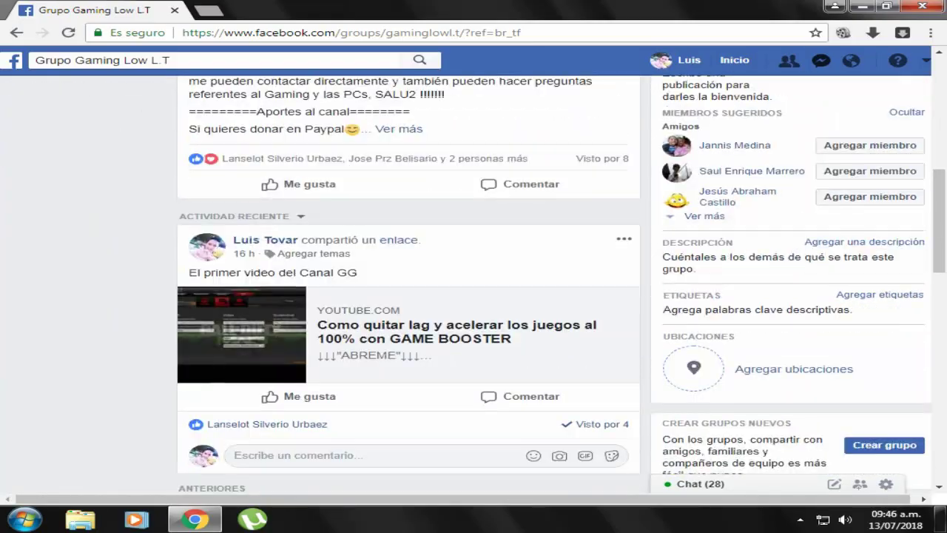
scroll(408, 288, up, 5)
scroll(409, 288, down, 8)
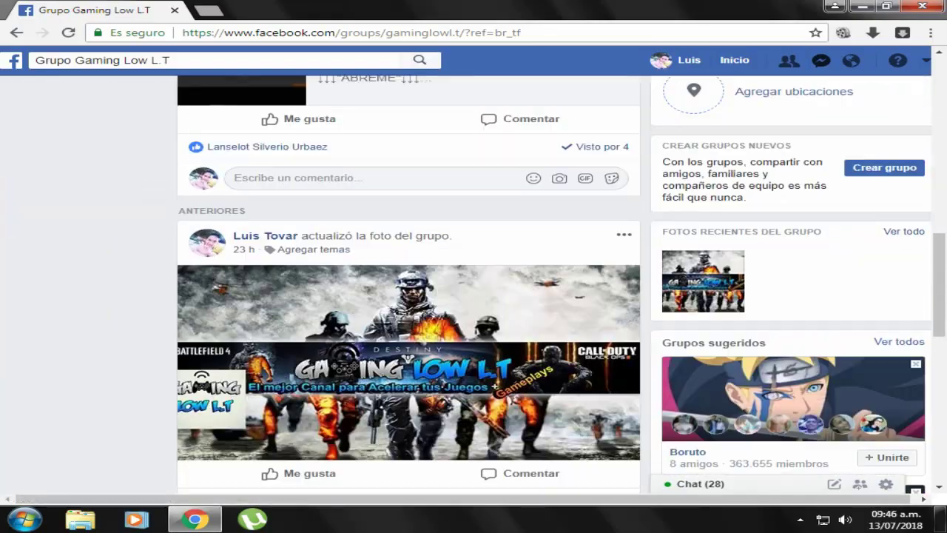
scroll(408, 289, up, 20)
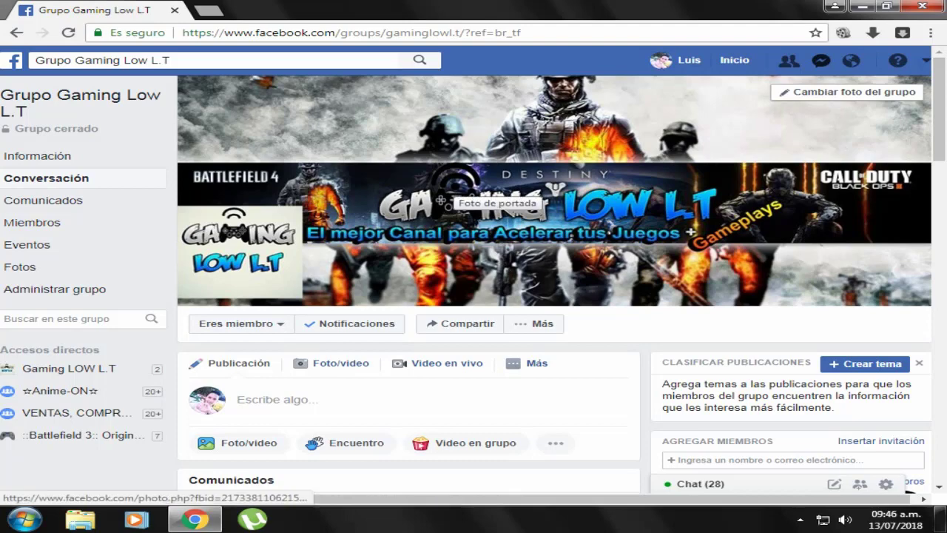
scroll(444, 200, down, 3)
scroll(444, 222, up, 2)
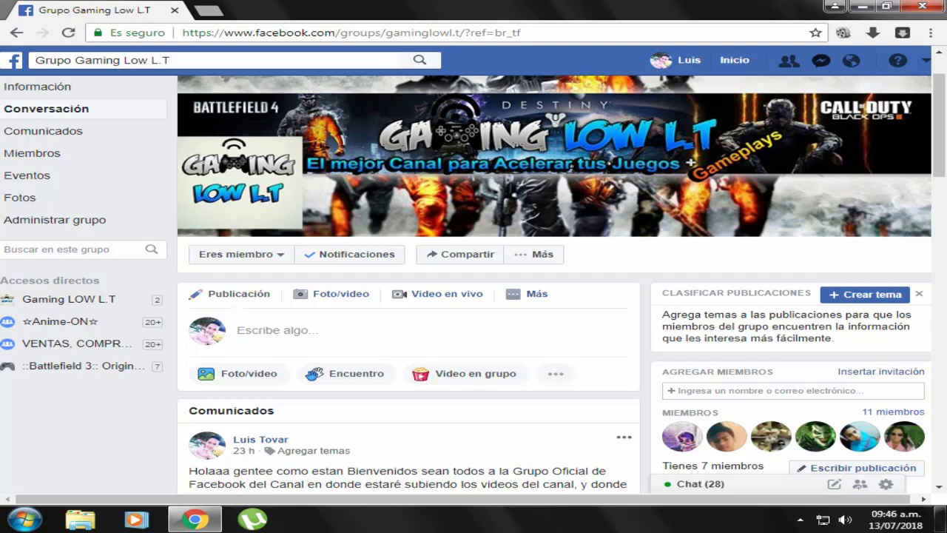
scroll(555, 222, up, 1)
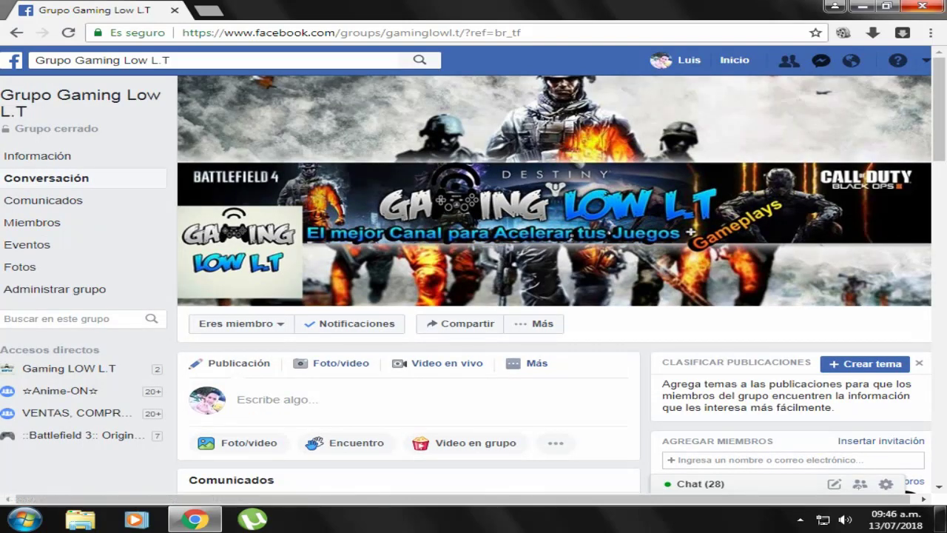
key(alt+F4)
right_click(680, 127)
click(717, 164)
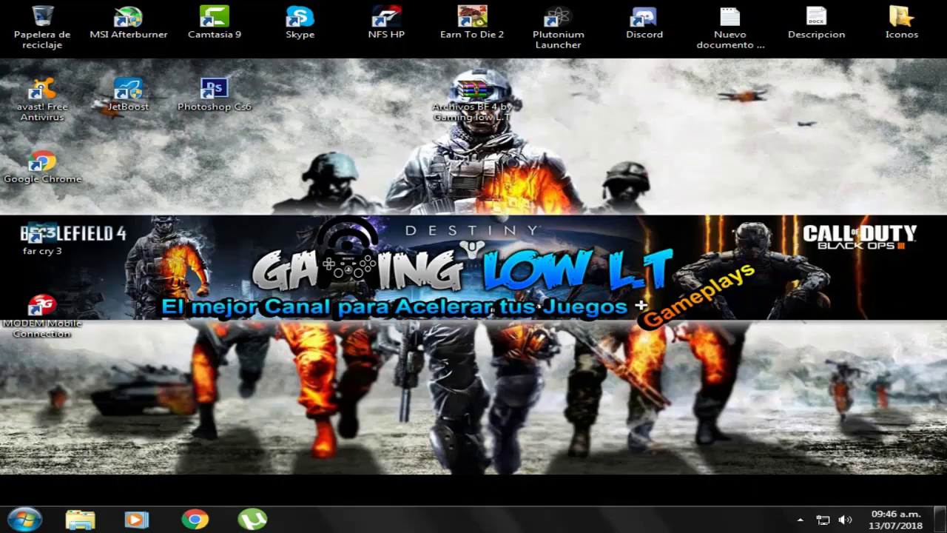
drag(473, 93, 472, 164)
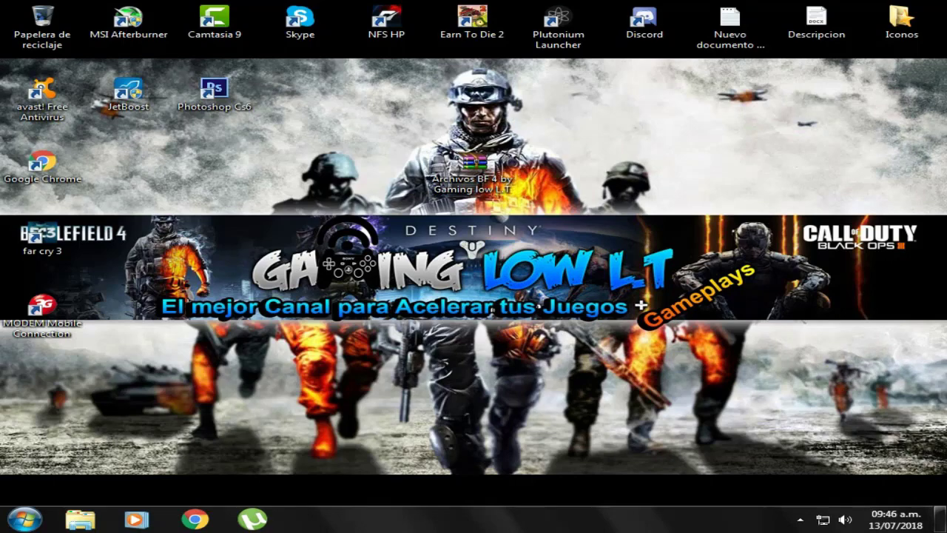
drag(357, 107, 472, 169)
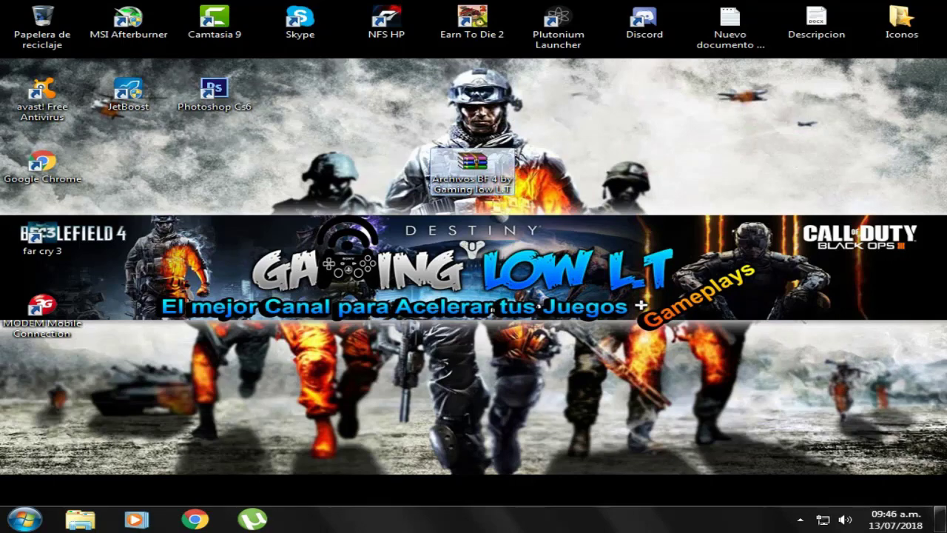
right_click(615, 142)
click(666, 183)
Extract the Archivos BF 4 by Gaming low L.T archive onto the desktop and move the archive apart from the extracted folder.
right_click(467, 170)
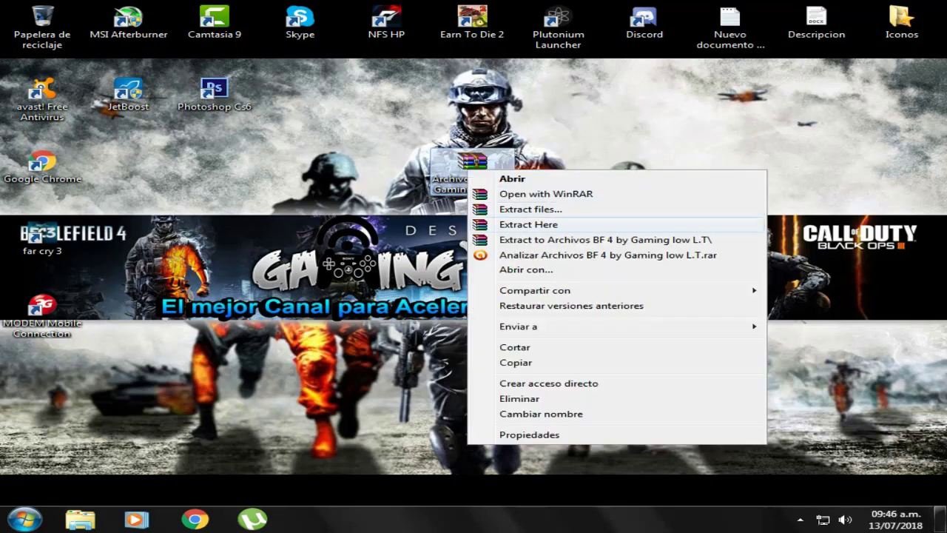
click(528, 224)
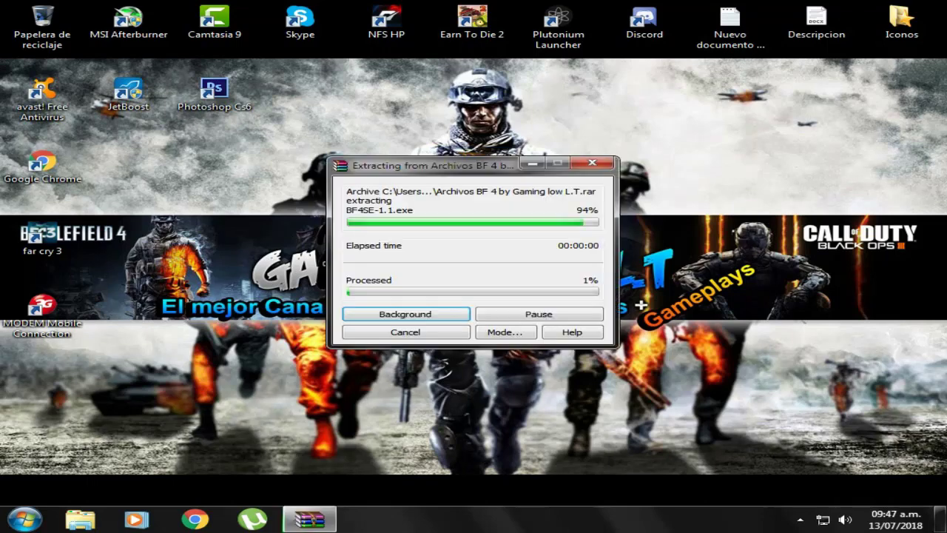
drag(475, 164, 829, 98)
drag(41, 381, 474, 100)
drag(548, 178, 398, 60)
drag(528, 141, 398, 61)
drag(471, 96, 559, 169)
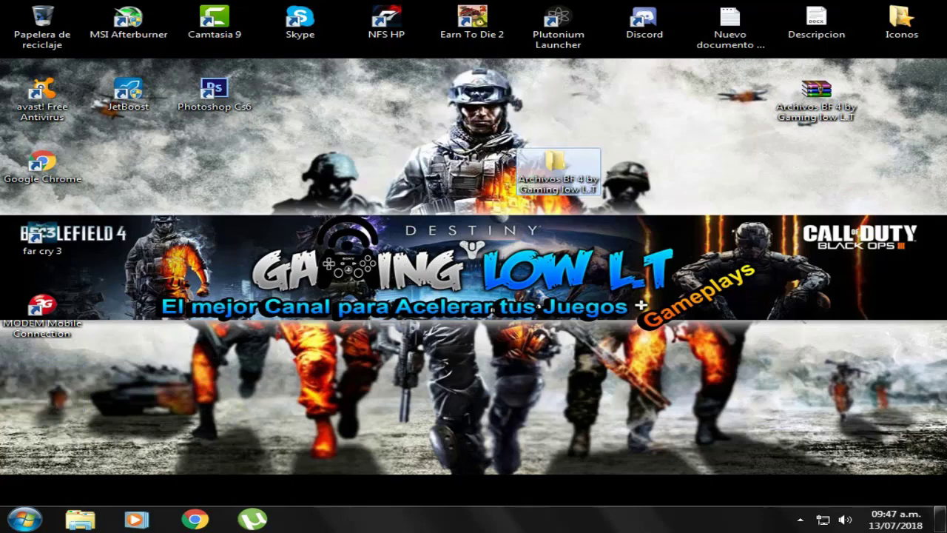
Open the Paso 1 folder inside the extracted Archivos BF 4 folder and restore the window to a smaller size.
double_click(559, 169)
mouse_move(319, 259)
mouse_down()
mouse_move(289, 215)
mouse_move(239, 84)
mouse_move(267, 97)
mouse_move(258, 80)
mouse_move(318, 258)
mouse_up()
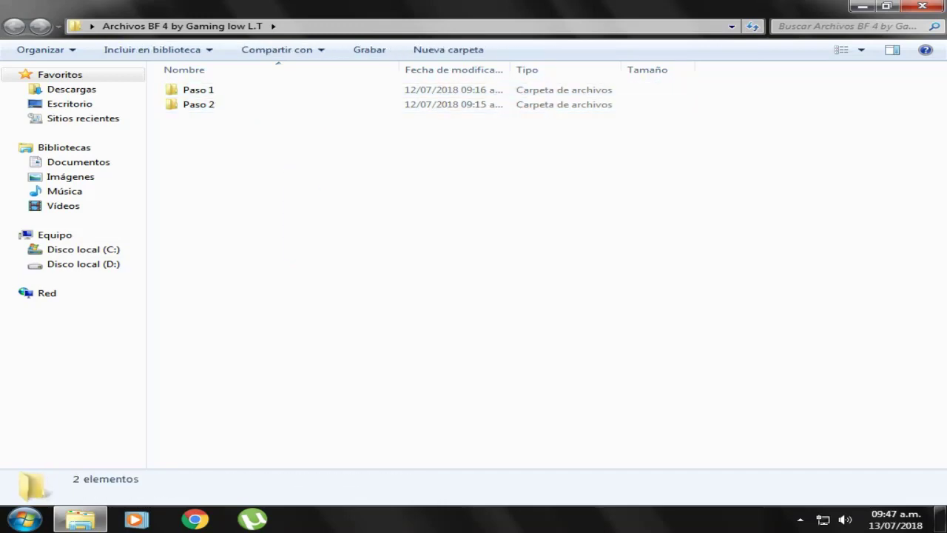
double_click(198, 90)
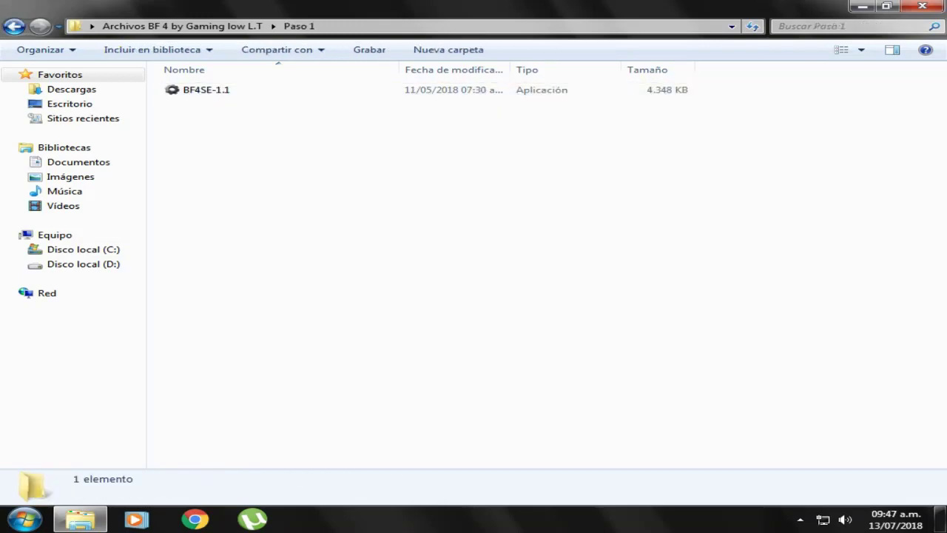
click(885, 5)
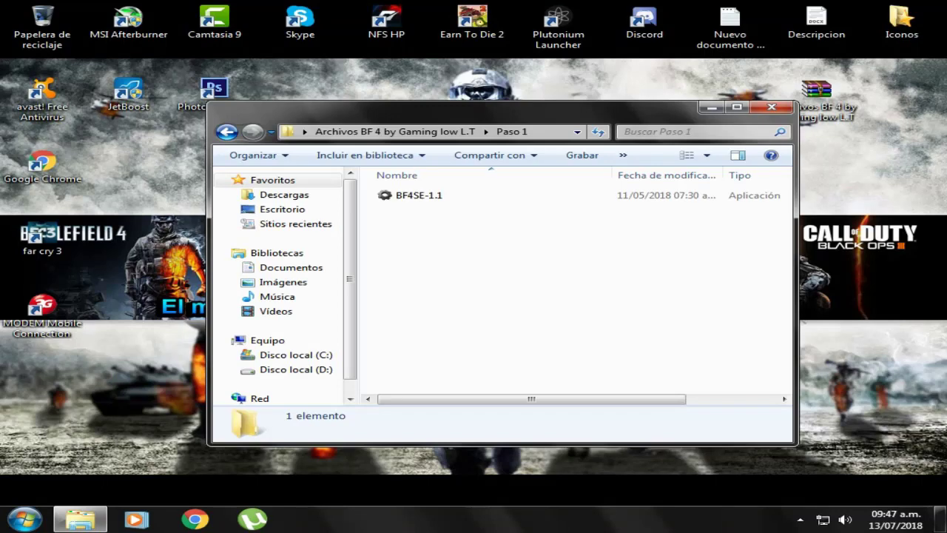
Launch the BF4SE-1.1 installer from the Paso 1 folder.
drag(480, 256, 409, 206)
drag(438, 242, 414, 199)
drag(470, 301, 425, 194)
right_click(389, 196)
click(444, 224)
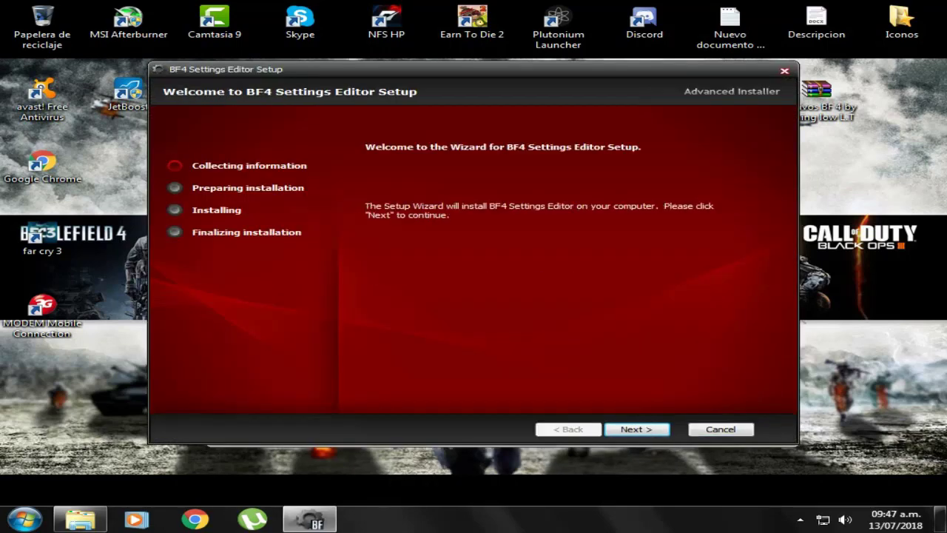
Install BF4 Settings Editor in the default folder with only a desktop shortcut, and finish setup without launching the program.
key(Return)
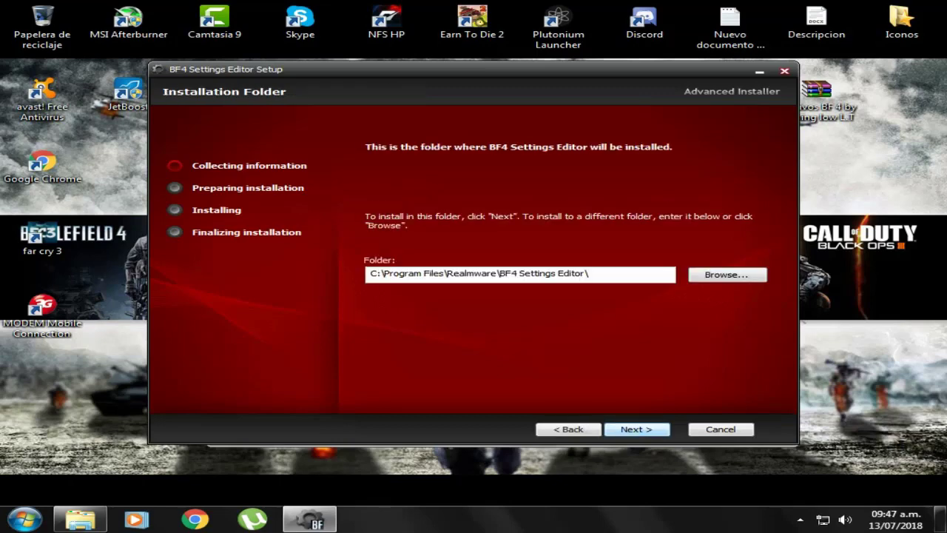
key(Return)
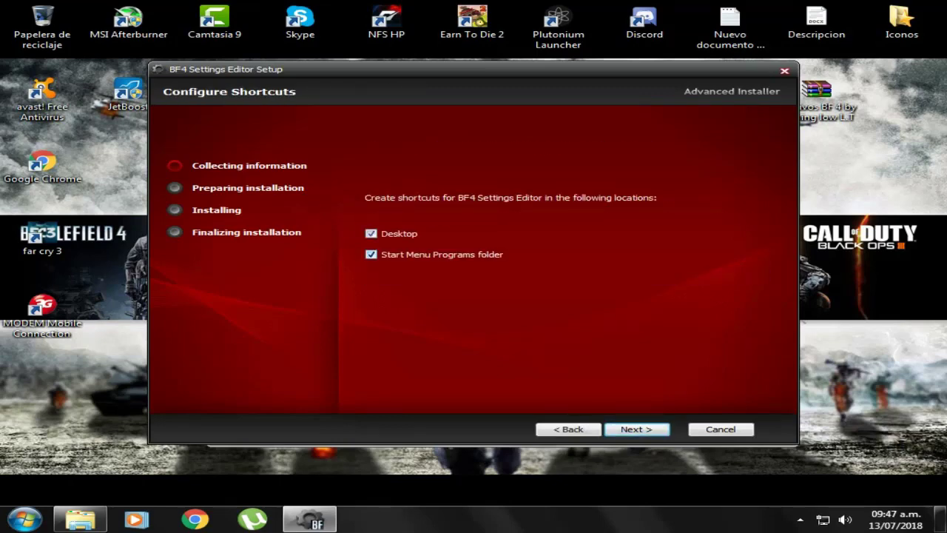
click(370, 254)
click(636, 429)
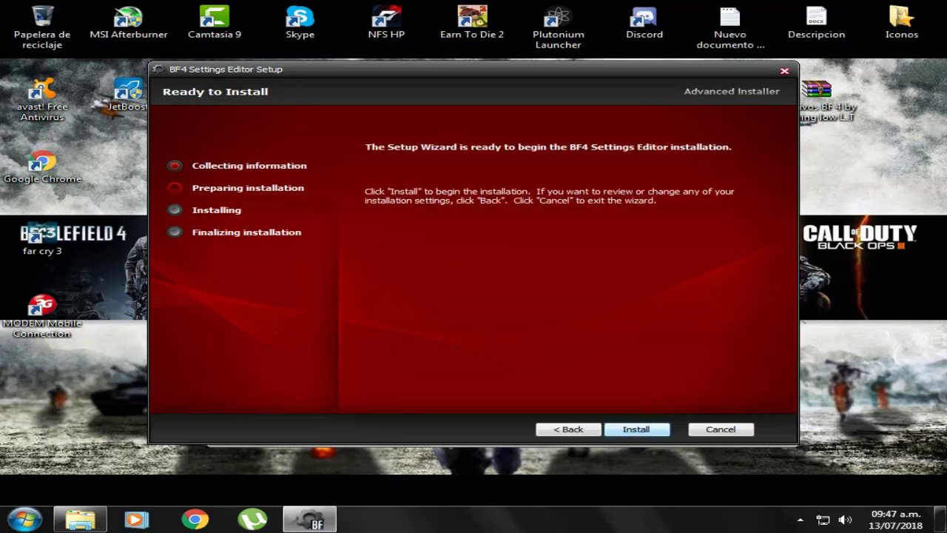
key(Return)
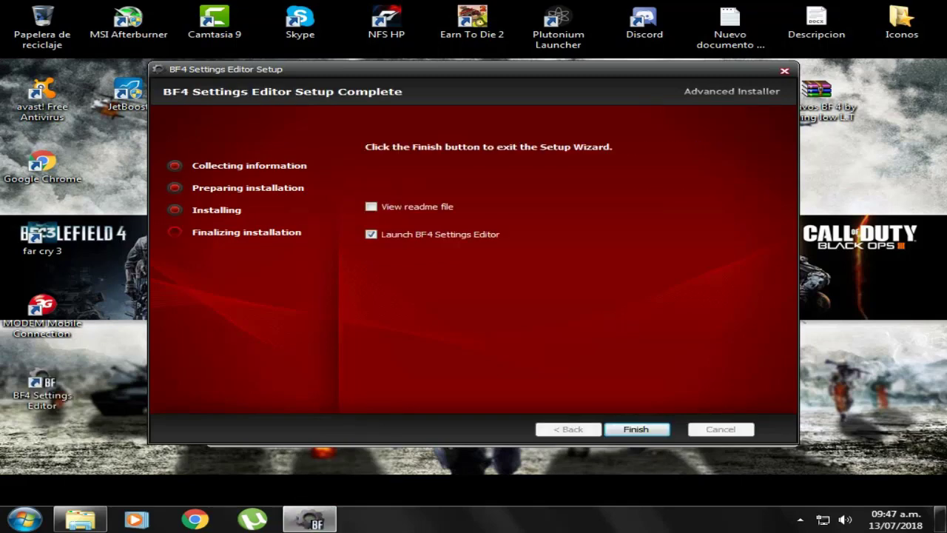
click(370, 234)
key(Return)
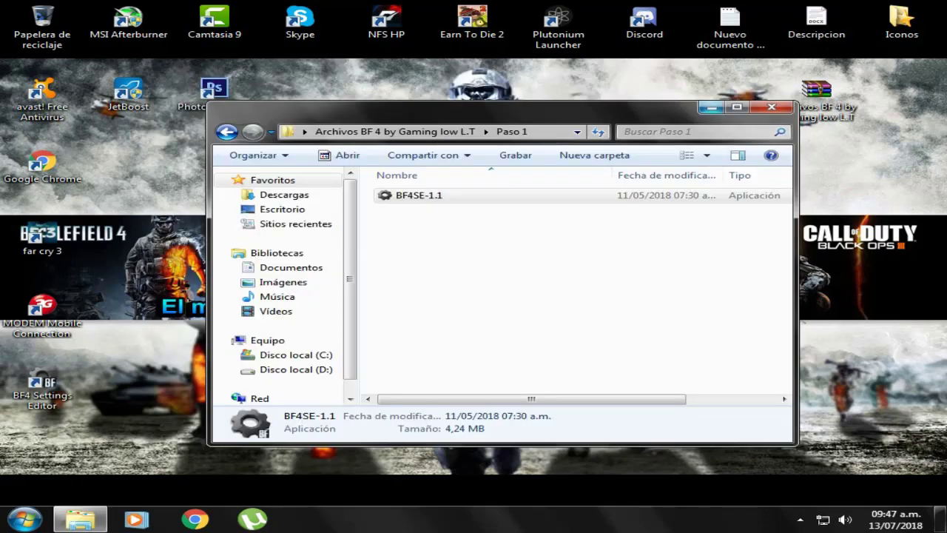
Minimize the folder window, refresh the desktop and run BF4 Settings Editor as administrator.
click(711, 107)
right_click(541, 121)
click(577, 160)
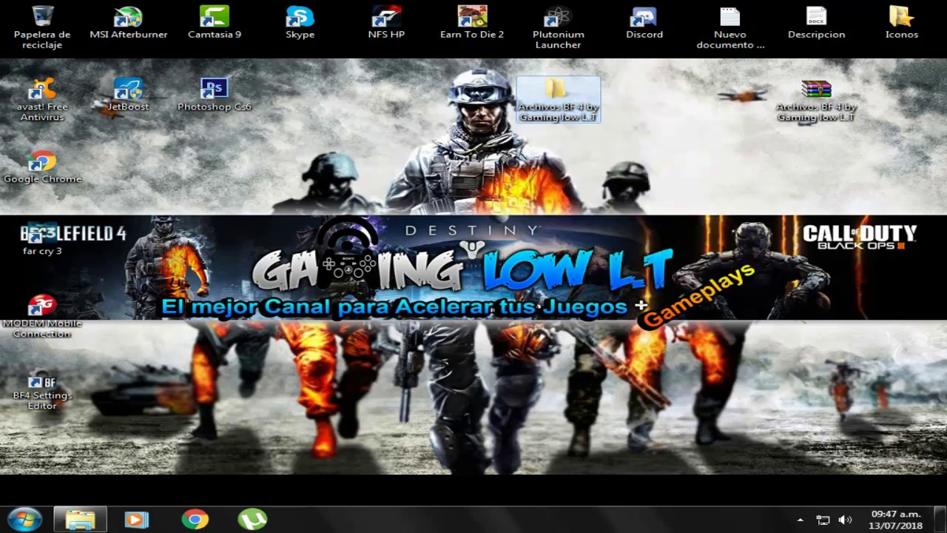
right_click(49, 389)
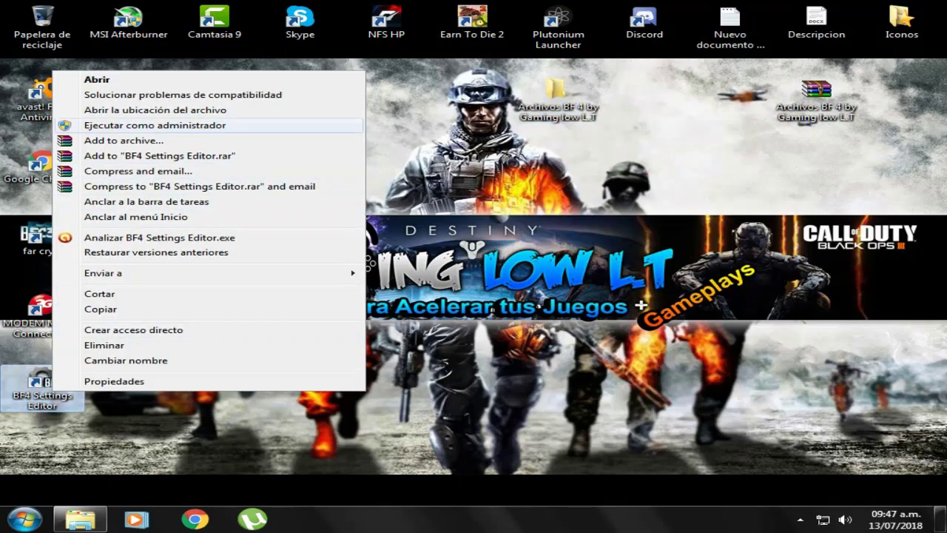
click(155, 125)
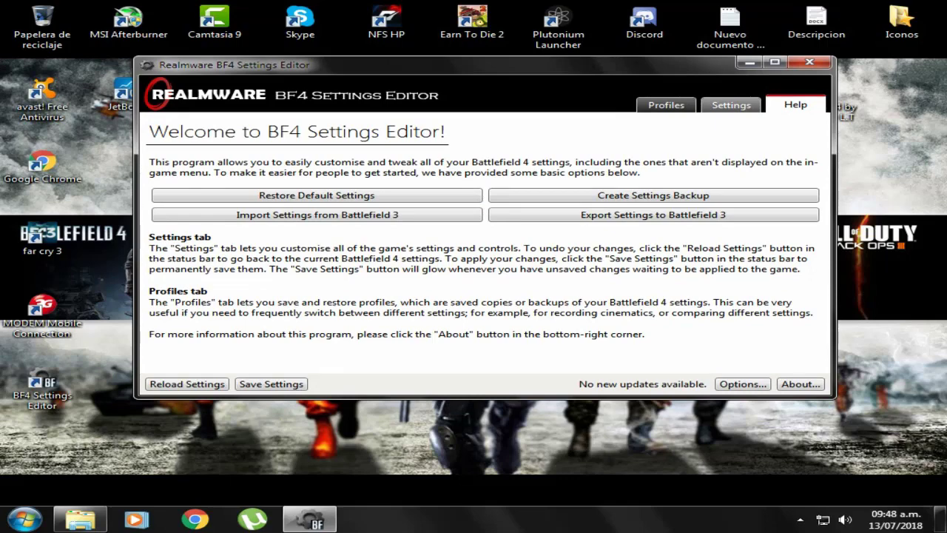
Look over the editor's gameplay settings and profiles, then check the Documents library and close its window.
click(730, 105)
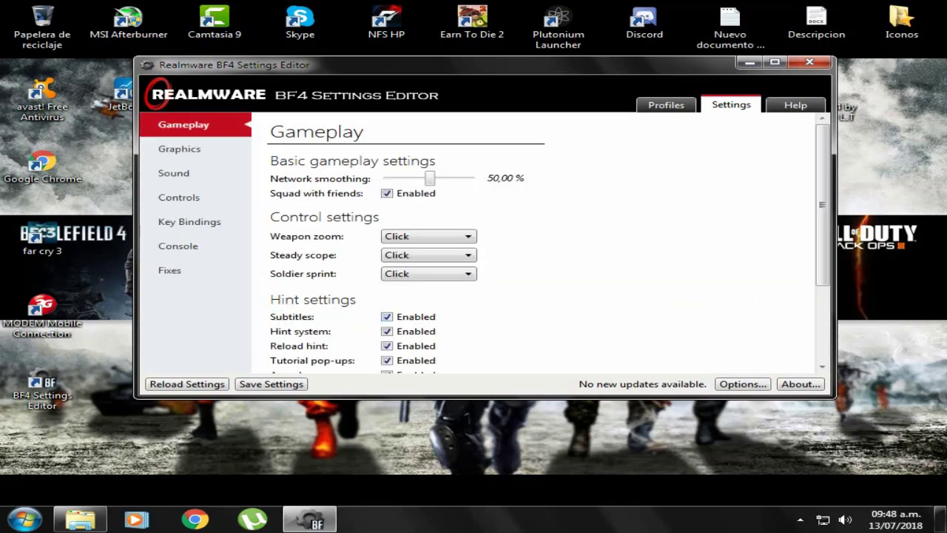
click(666, 105)
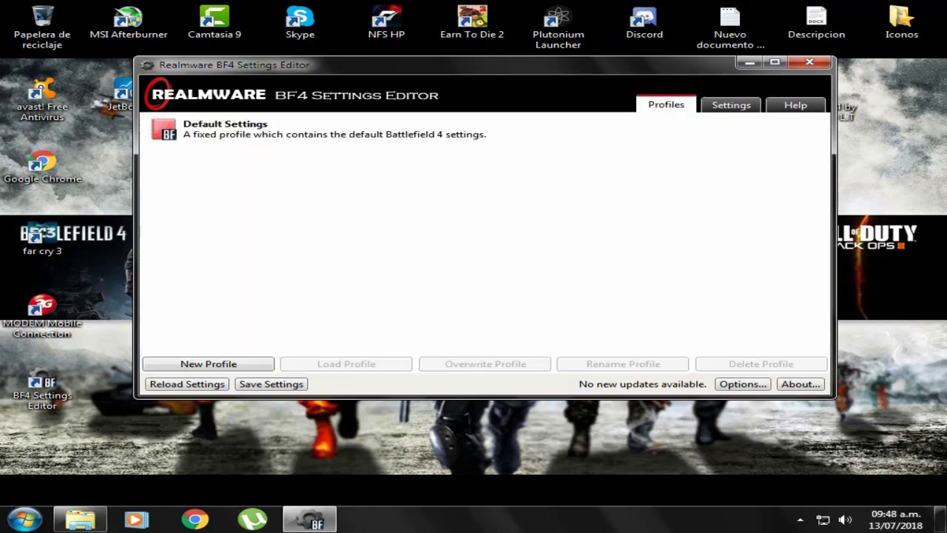
click(25, 518)
click(281, 338)
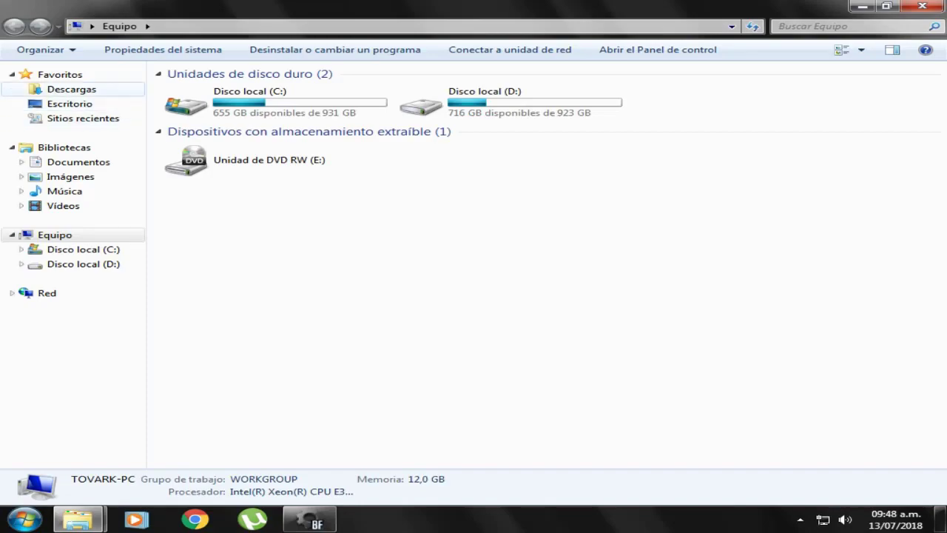
click(78, 162)
click(538, 144)
key(alt+F4)
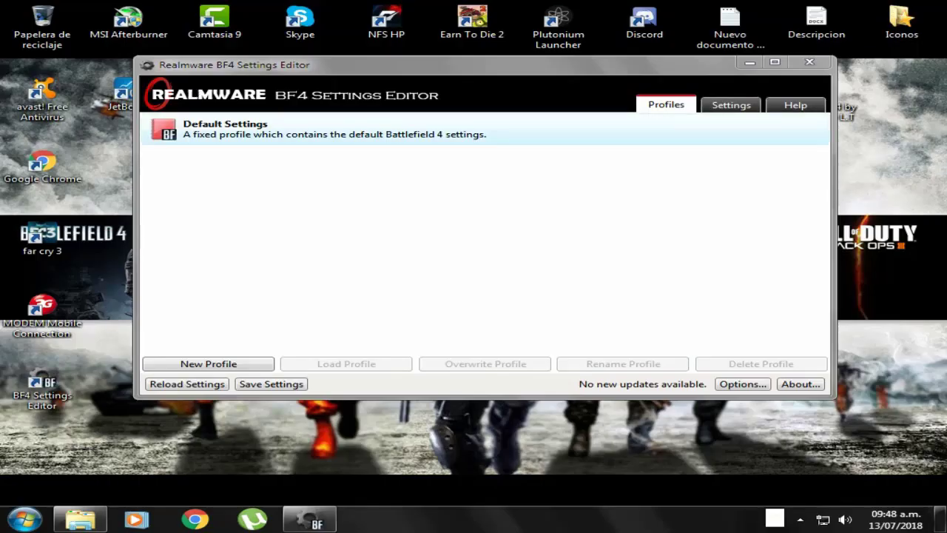
Open the graphics settings and examine the basic, display and quality options.
click(731, 104)
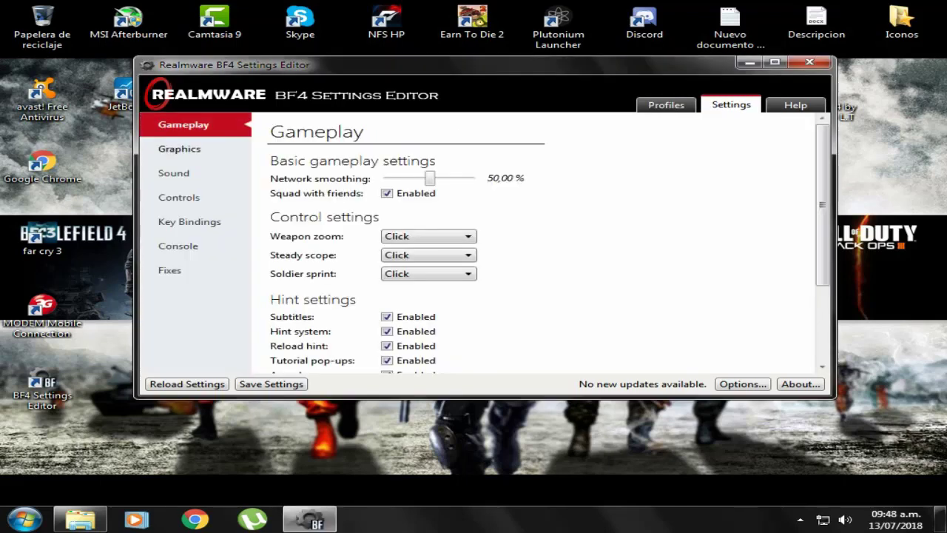
click(179, 148)
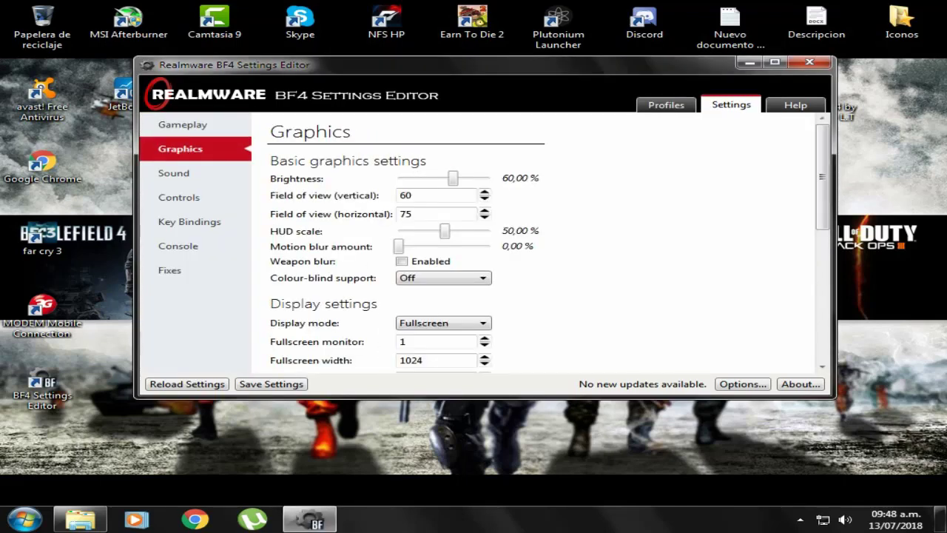
scroll(548, 244, down, 10)
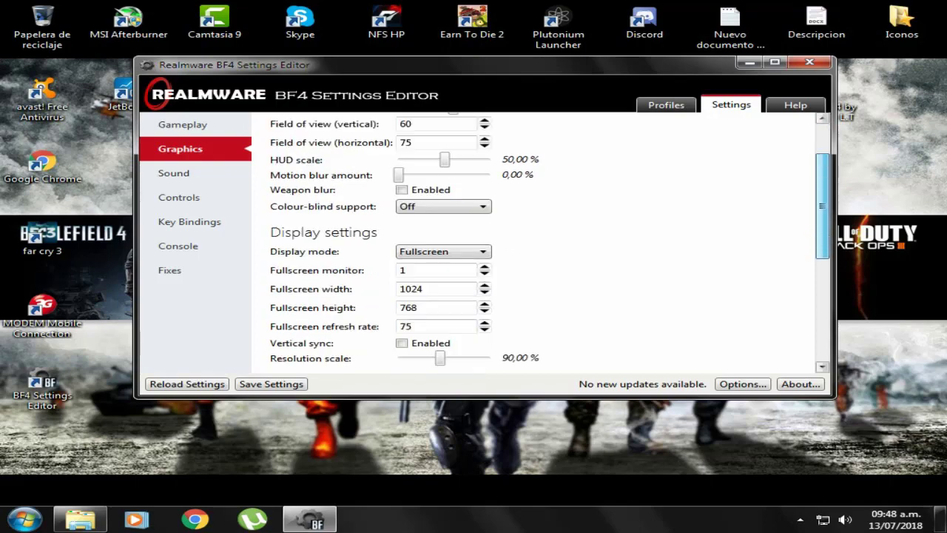
scroll(548, 244, up, 9)
scroll(547, 244, down, 9)
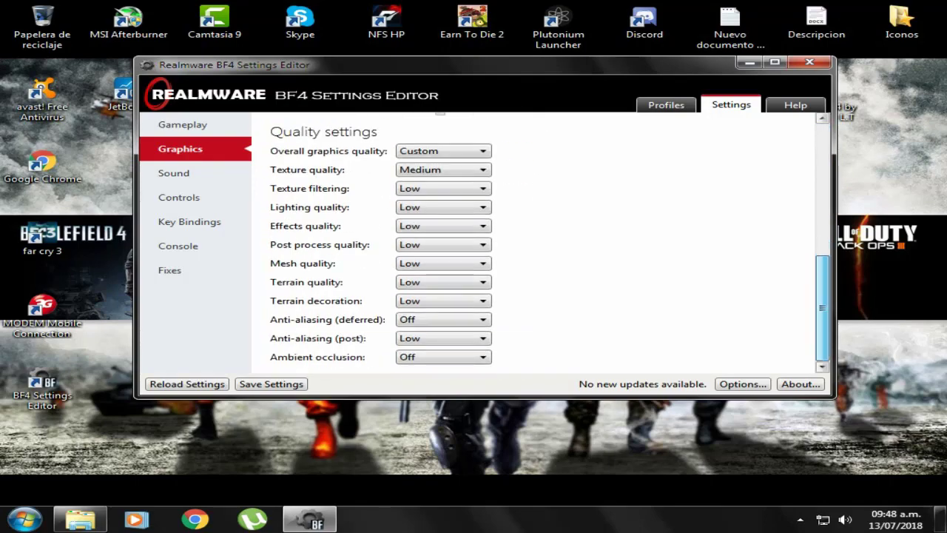
scroll(547, 244, up, 8)
scroll(548, 244, down, 1)
scroll(547, 244, up, 1)
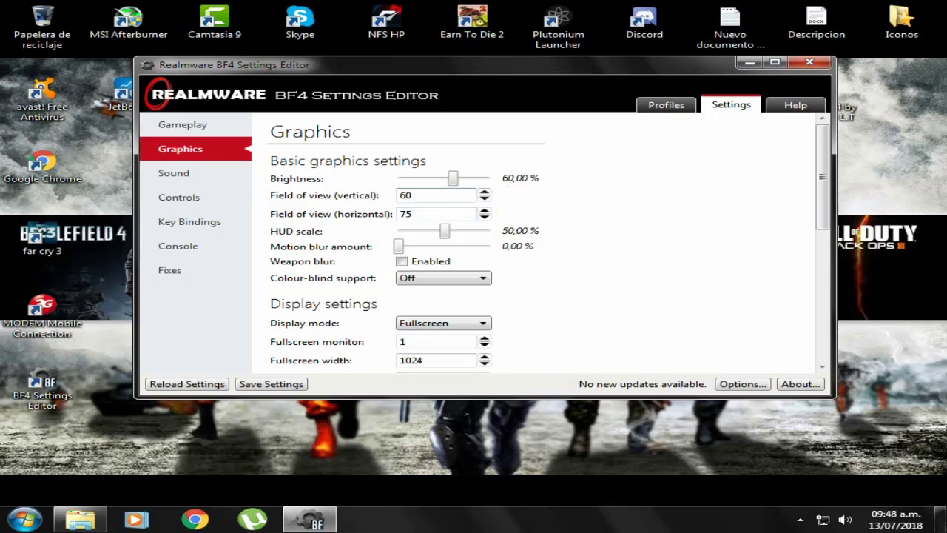
Toggle weapon blur on and back off, and reselect Off for colour-blind support.
scroll(540, 222, down, 1)
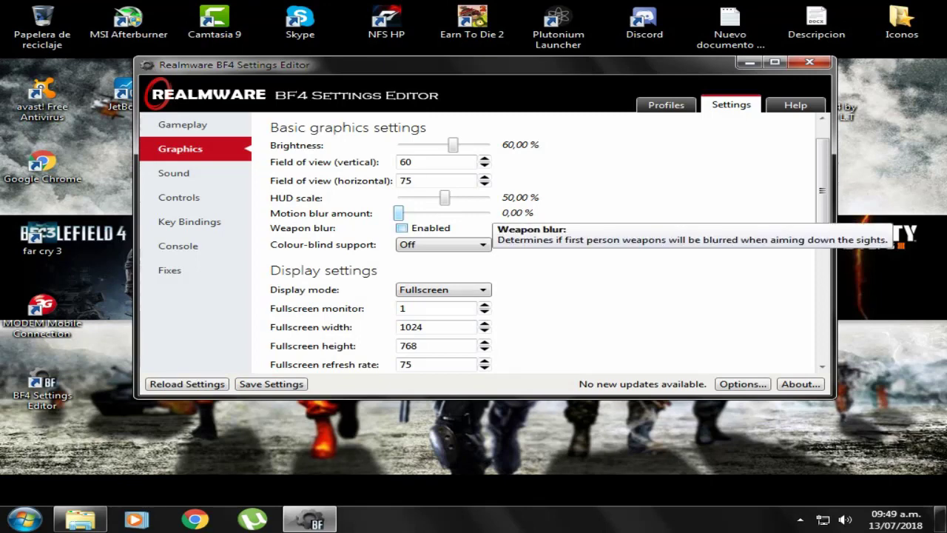
click(401, 228)
click(401, 228)
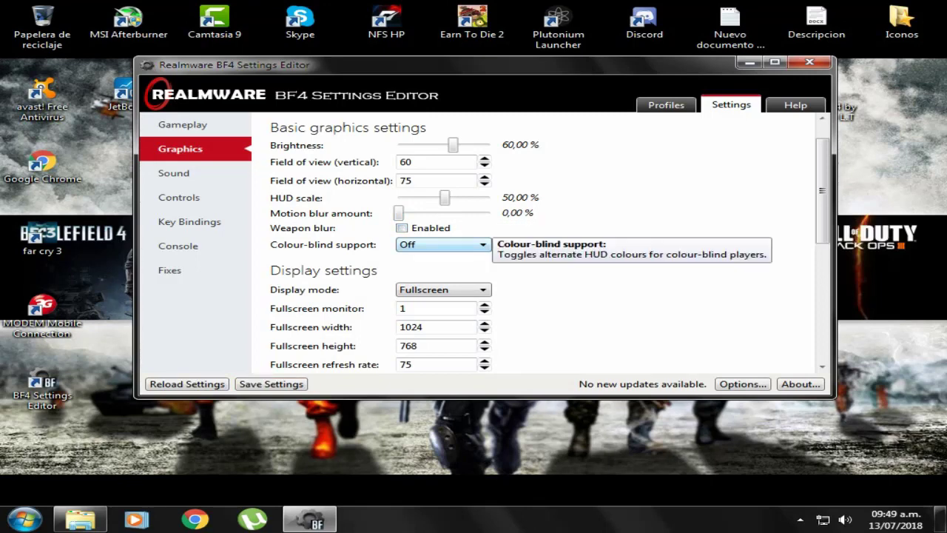
click(443, 244)
click(444, 257)
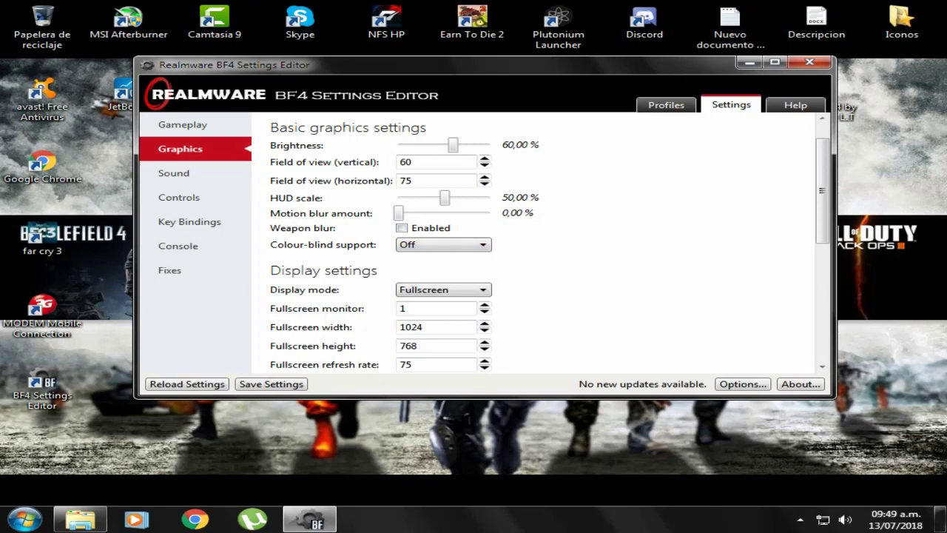
Look through the display mode options, including Windowed and Borderless, and keep Fullscreen.
scroll(540, 243, down, 2)
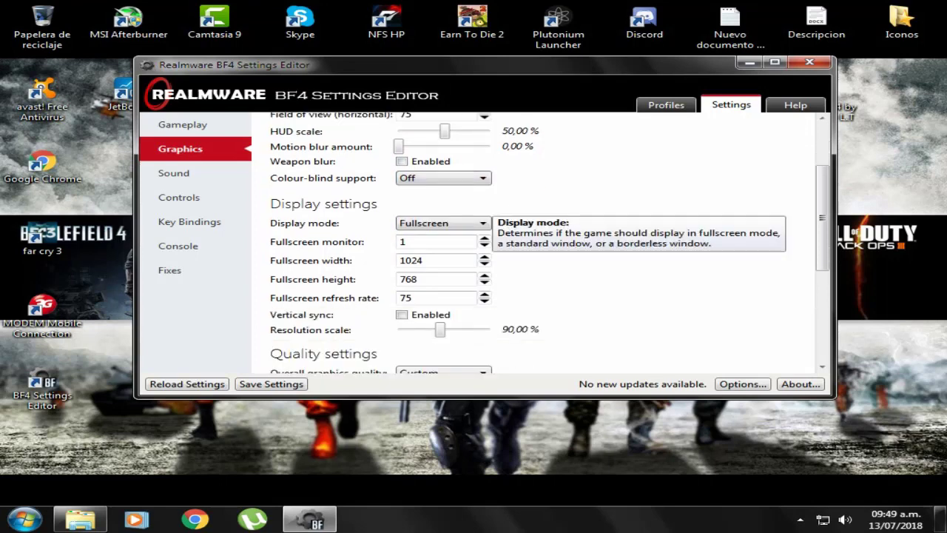
click(443, 223)
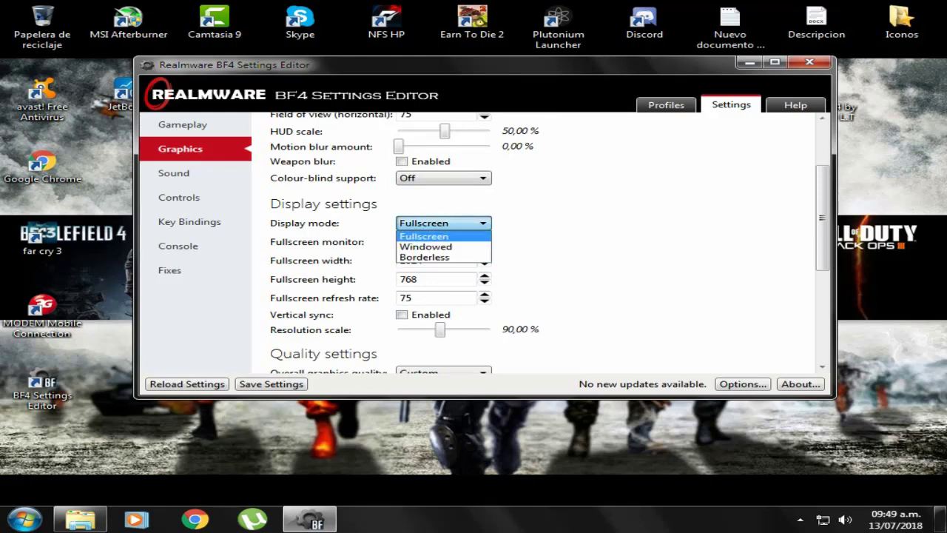
key(Down)
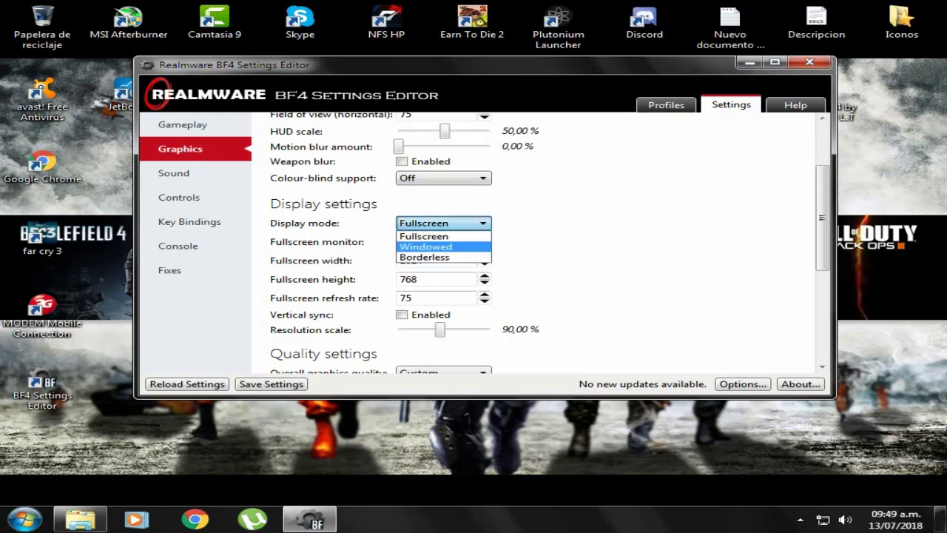
key(Down)
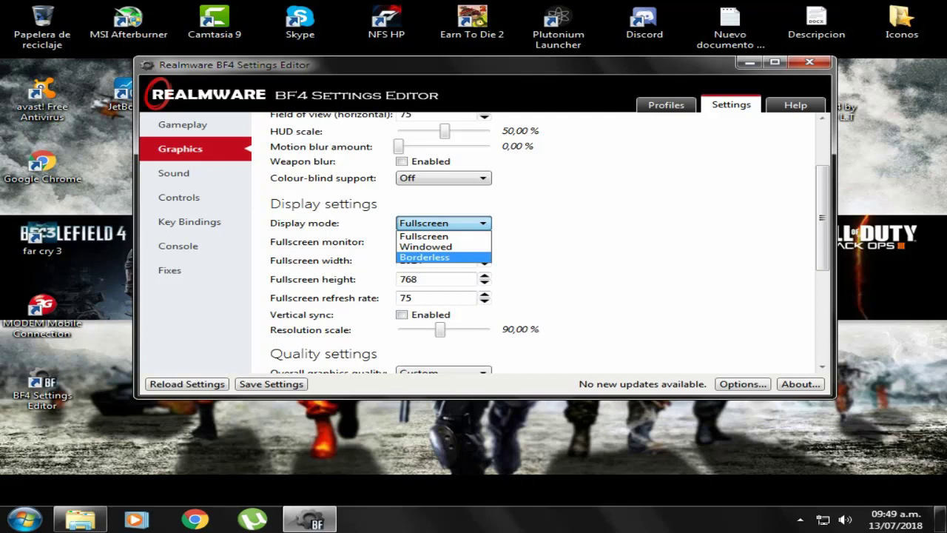
key(Up)
key(Up)
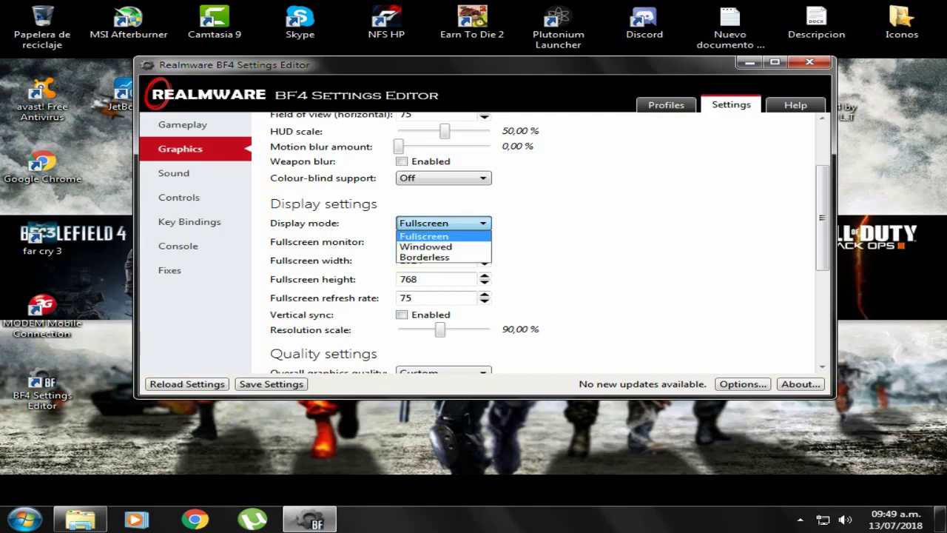
click(442, 236)
Lower the fullscreen refresh rate to 60 in the display settings.
scroll(541, 243, down, 1)
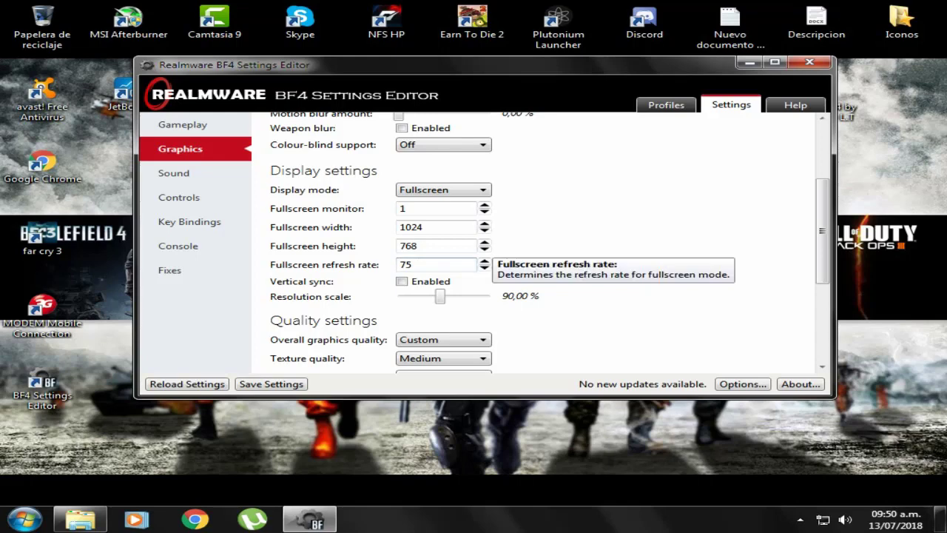
click(484, 268)
click(484, 268)
double_click(483, 268)
click(483, 268)
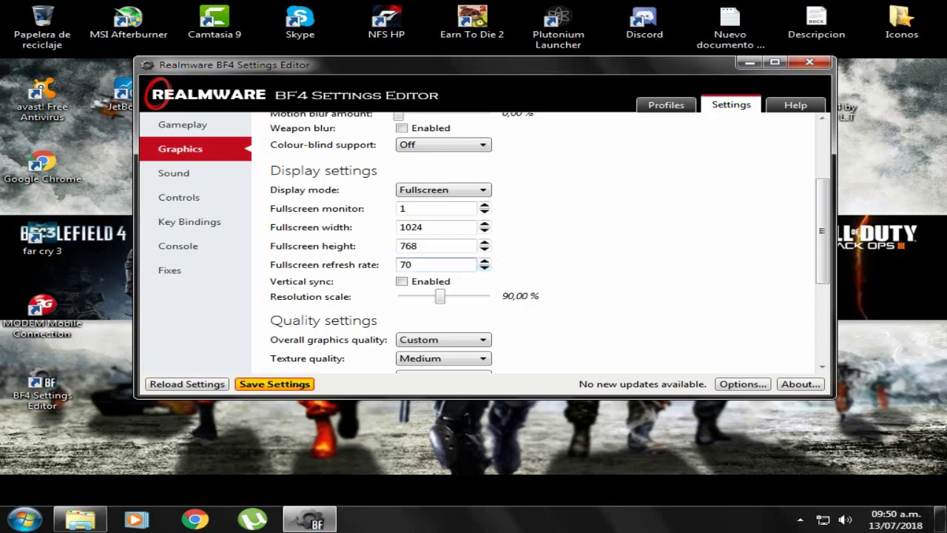
click(484, 268)
click(484, 268)
click(484, 268)
click(484, 267)
click(484, 267)
click(483, 268)
click(484, 268)
click(484, 268)
click(484, 268)
click(483, 268)
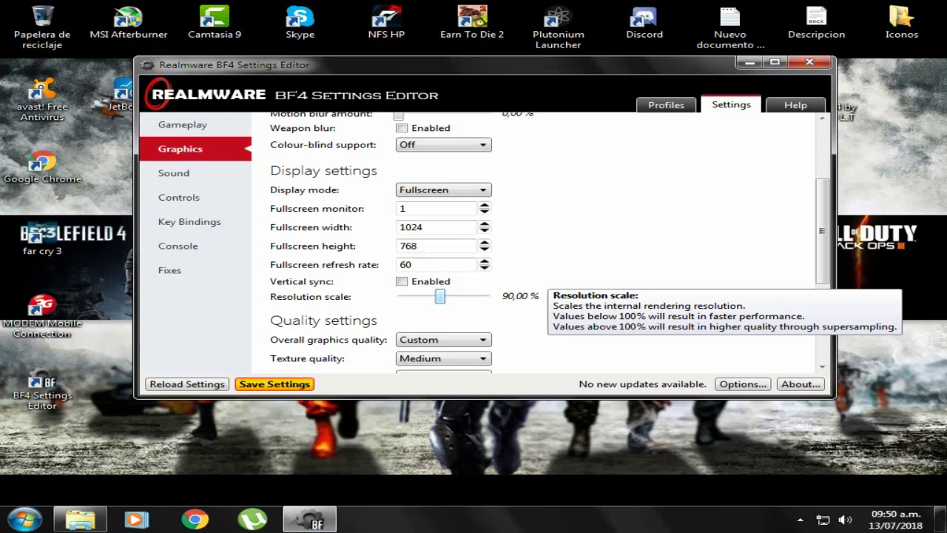
Try resolution scales of about 98% and 82%, and return the scale to 90%.
drag(440, 296, 440, 295)
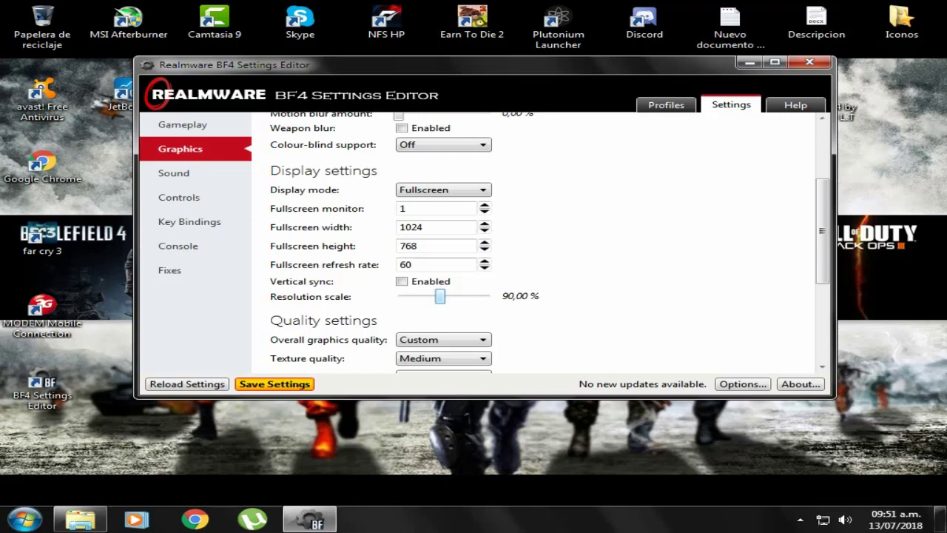
drag(440, 296, 443, 296)
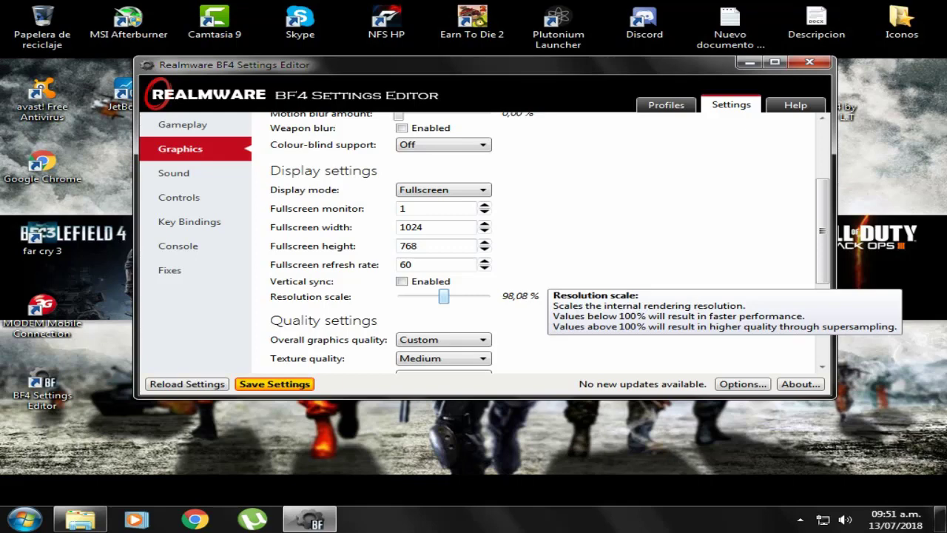
mouse_move(444, 296)
mouse_down()
mouse_move(427, 296)
mouse_move(437, 296)
mouse_up()
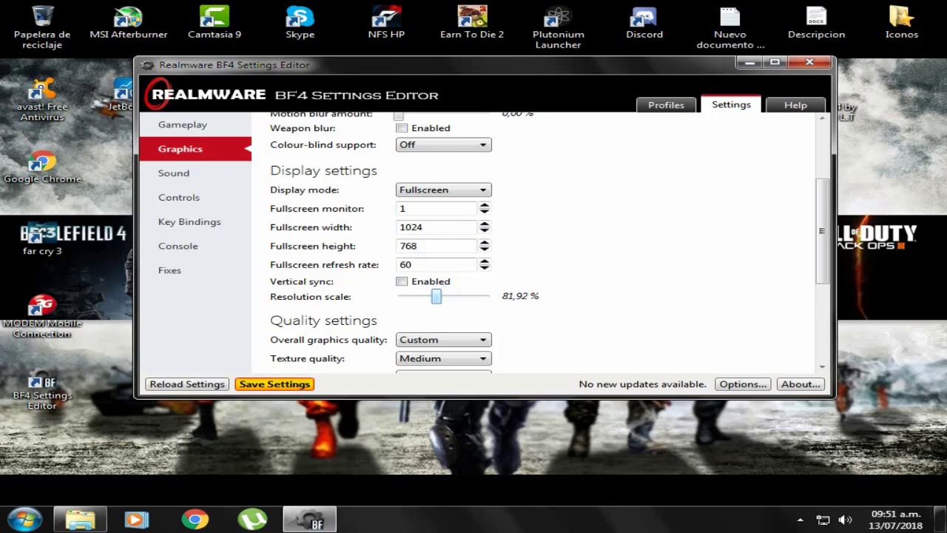
mouse_move(436, 296)
mouse_down()
mouse_move(411, 296)
mouse_move(444, 296)
mouse_move(398, 296)
mouse_move(434, 296)
mouse_up()
mouse_move(434, 296)
mouse_down()
mouse_move(444, 296)
mouse_move(402, 295)
mouse_move(453, 296)
mouse_move(439, 296)
mouse_up()
Set texture quality to Low and keep deferred anti-aliasing Off in the quality settings.
scroll(547, 244, down, 1)
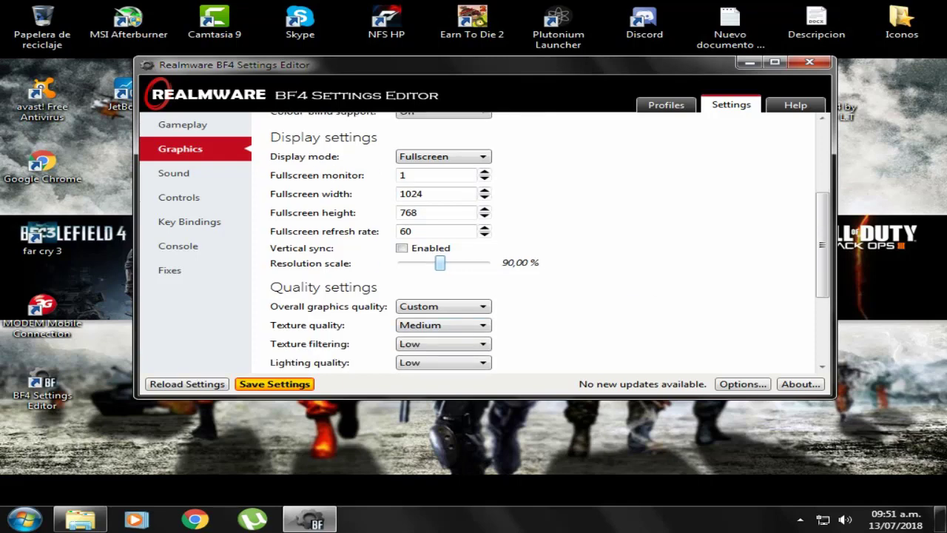
scroll(547, 244, down, 5)
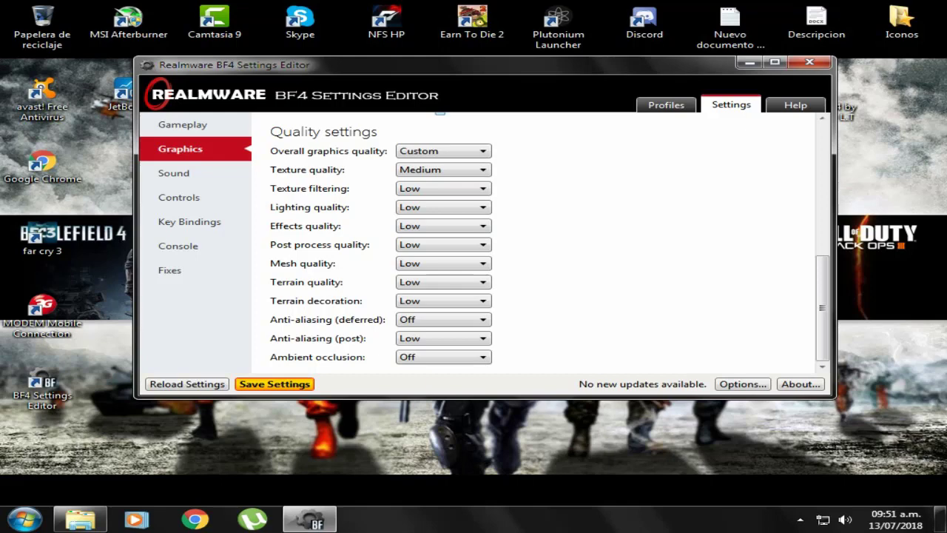
click(442, 151)
click(442, 151)
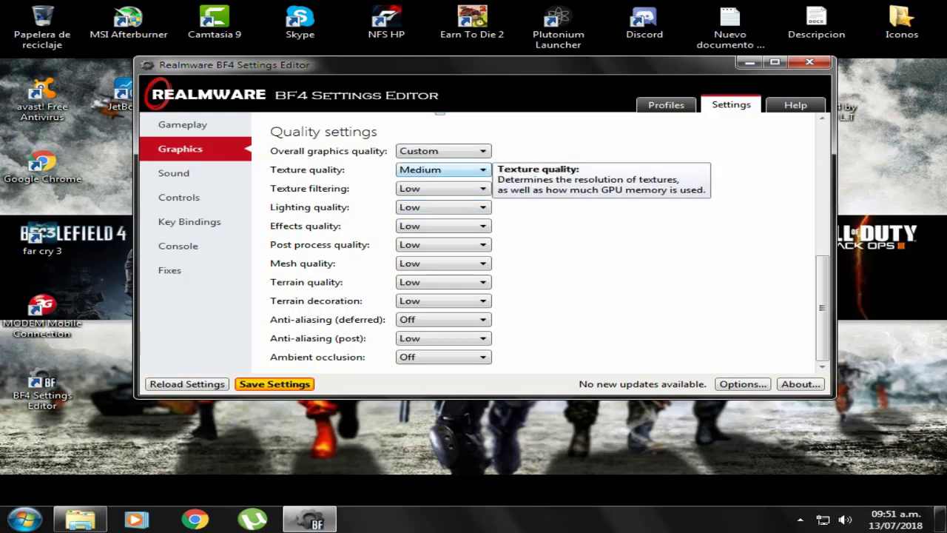
click(442, 169)
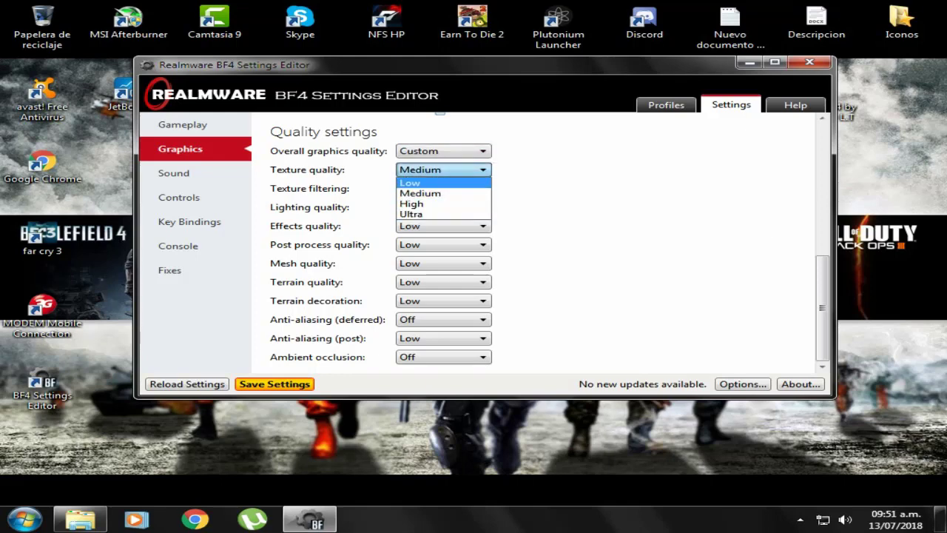
click(442, 183)
click(442, 319)
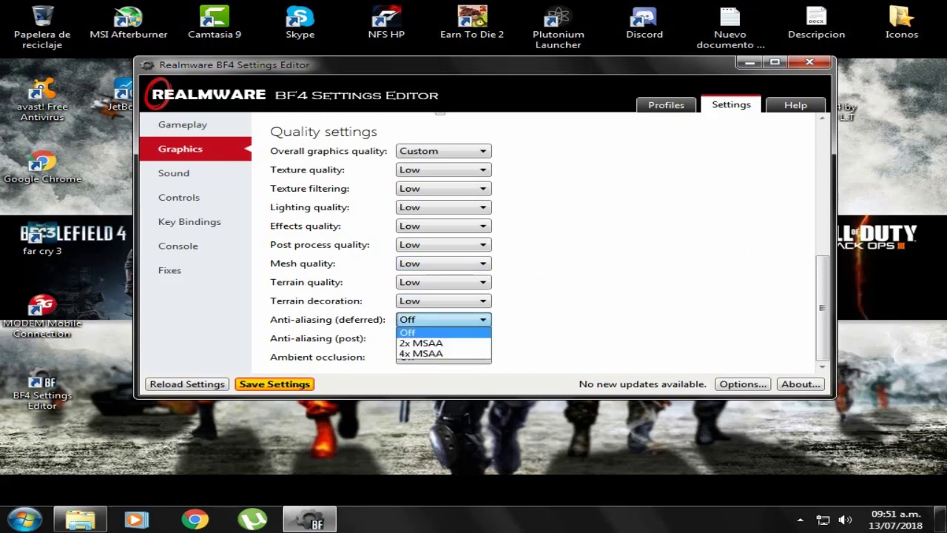
click(442, 326)
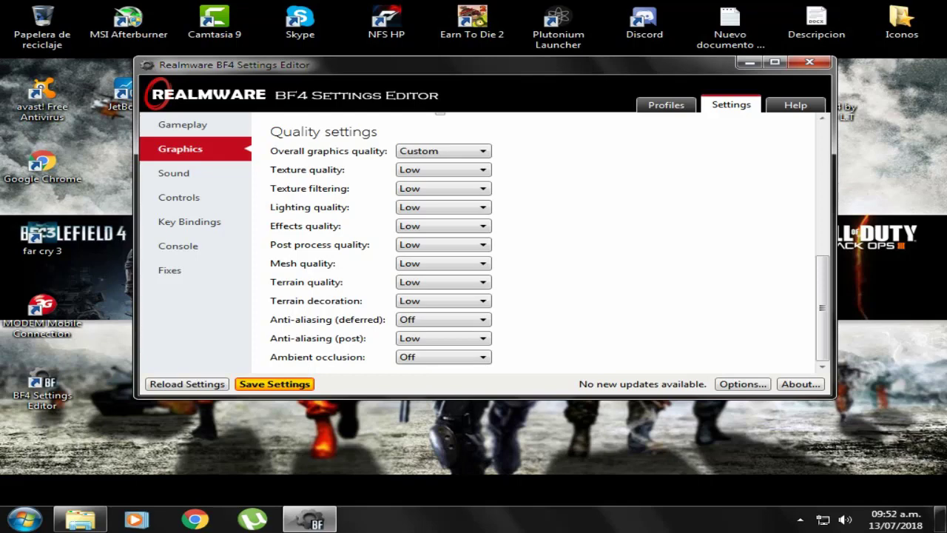
Try High and Medium texture quality, and return the texture quality to Low.
click(444, 169)
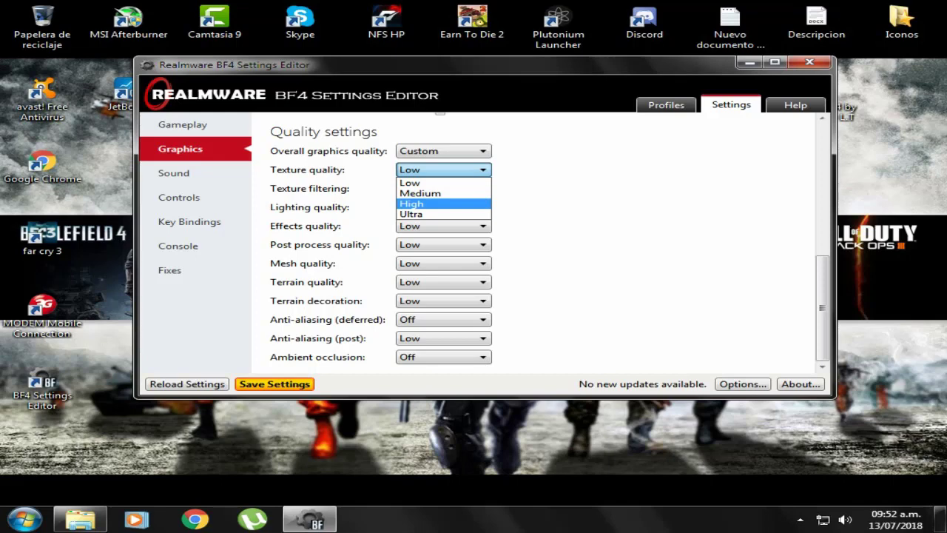
click(444, 204)
click(444, 170)
key(Down)
key(Return)
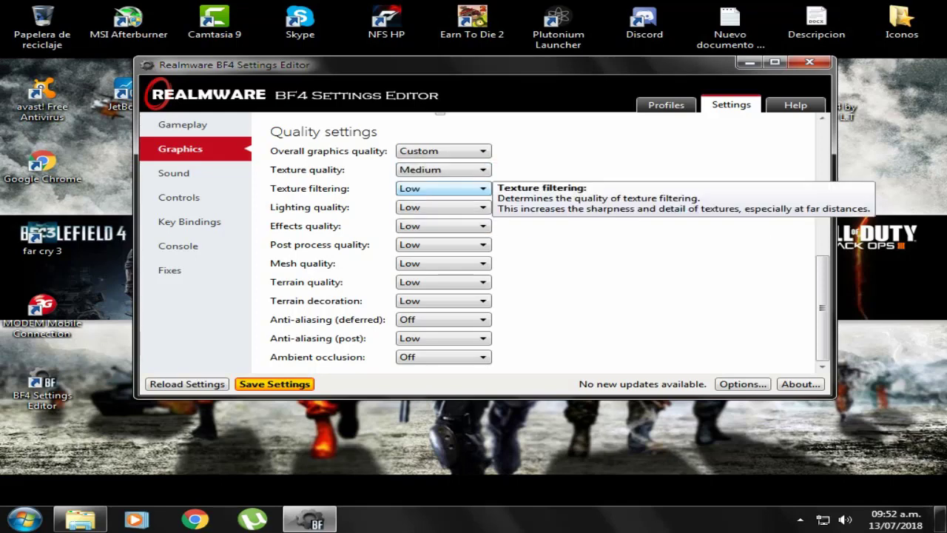
key(alt+Down)
key(Up)
key(Return)
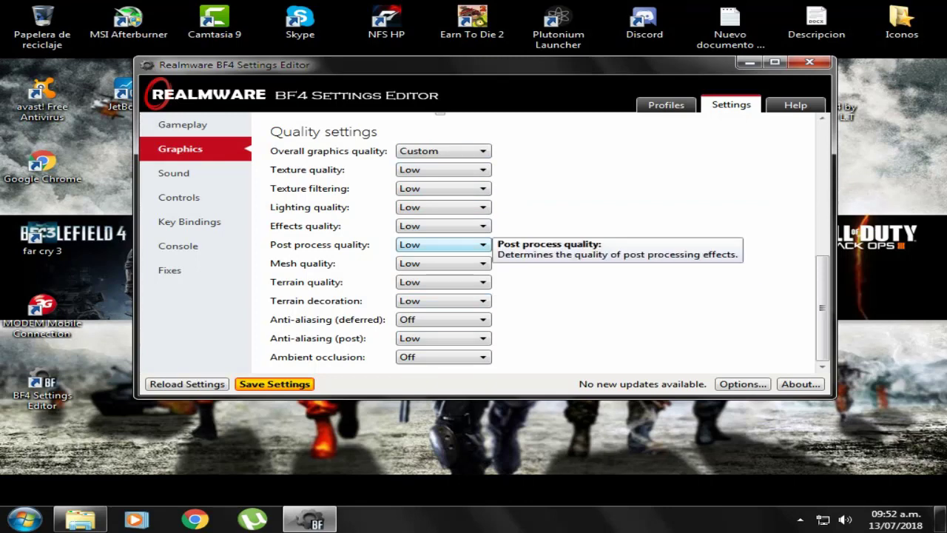
Save the customised Battlefield 4 settings and close the settings editor.
scroll(481, 244, up, 10)
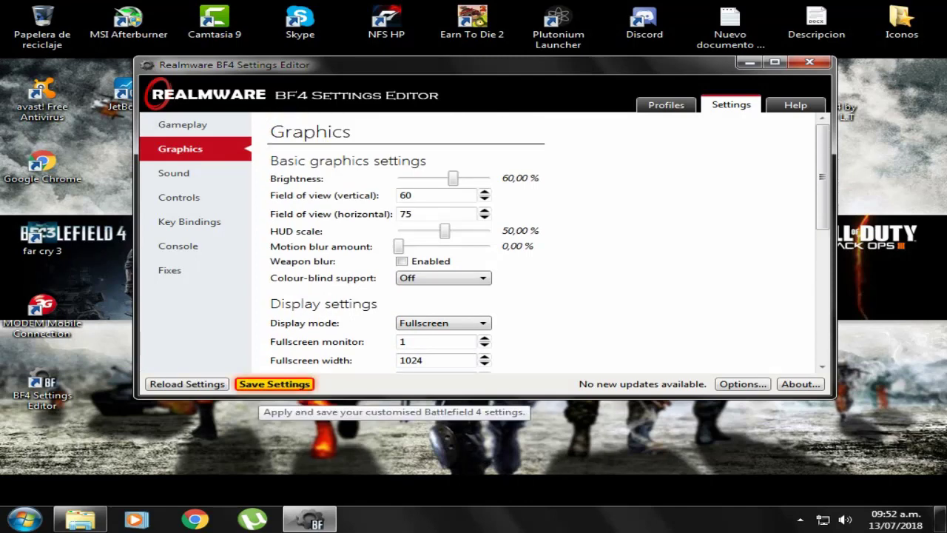
click(274, 384)
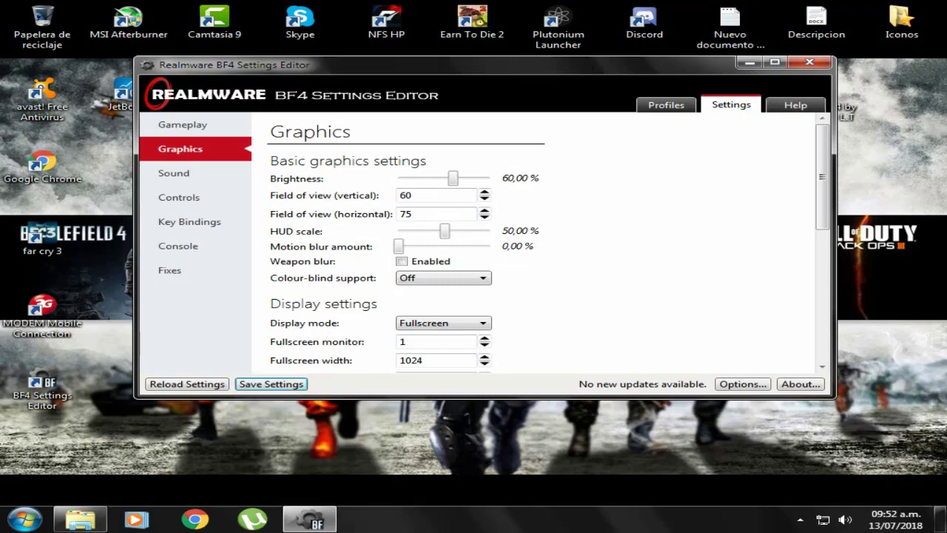
click(809, 62)
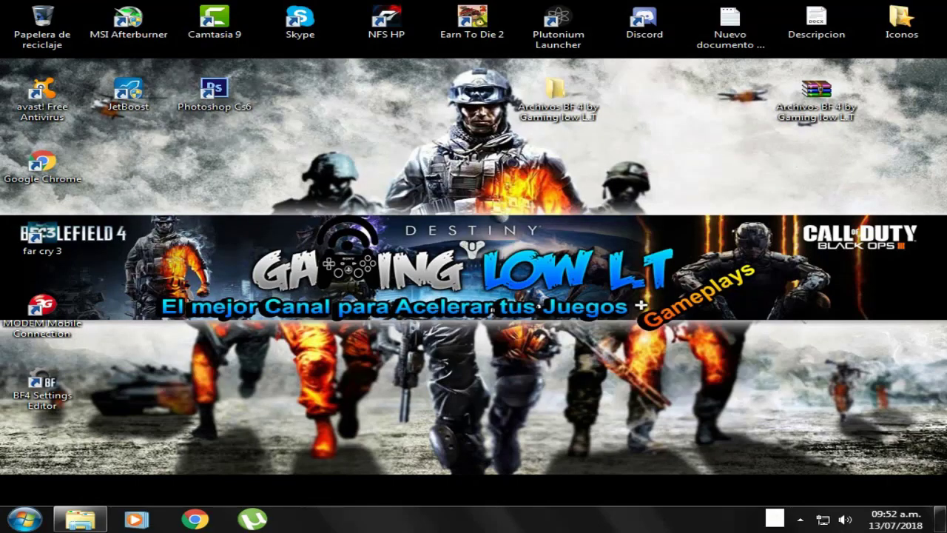
Switch to the Archivos BF 4 folder window, go to the Paso 2 folder, maximize the window and open the user CFG file.
click(80, 519)
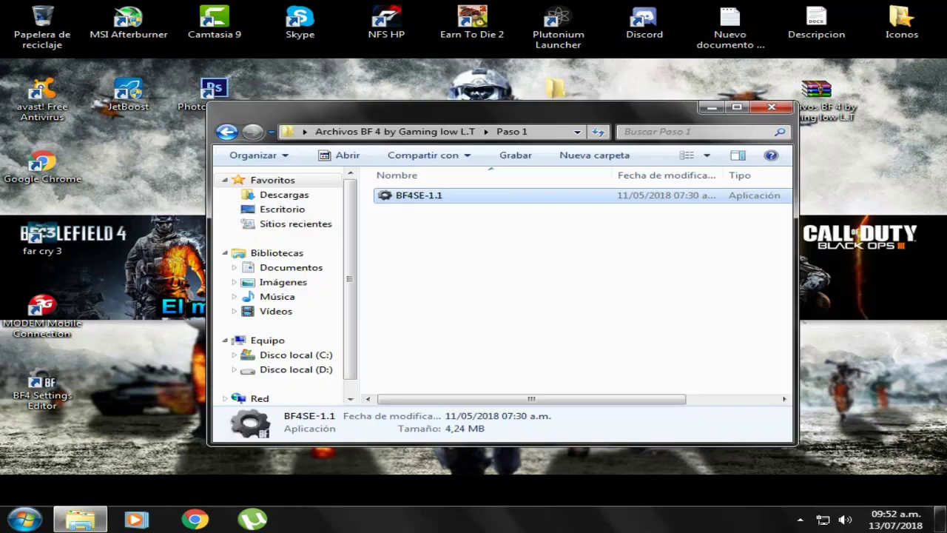
click(226, 132)
double_click(411, 209)
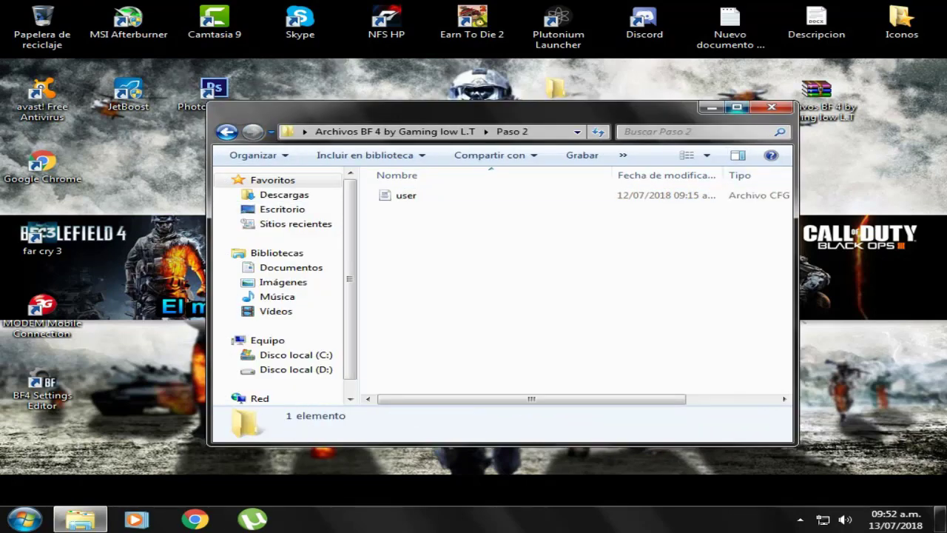
click(736, 106)
drag(444, 229, 220, 88)
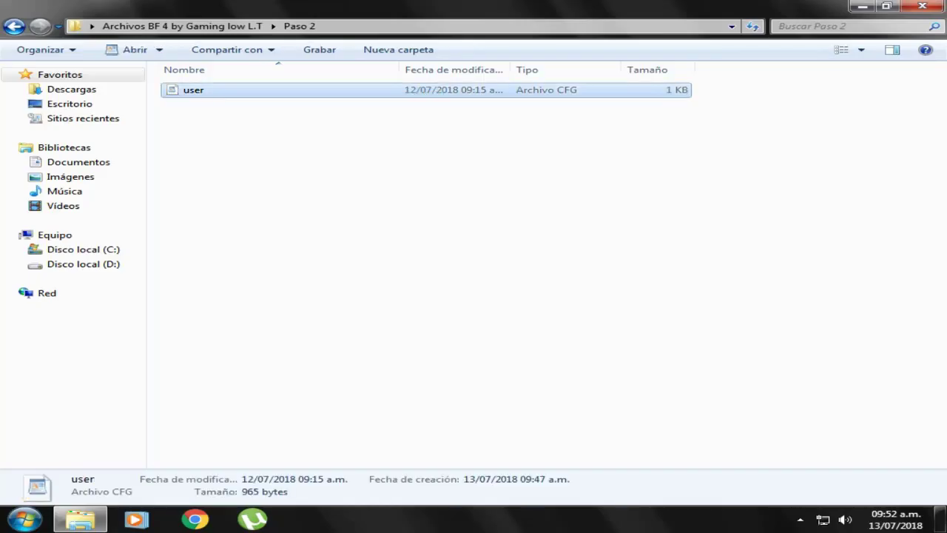
key(Return)
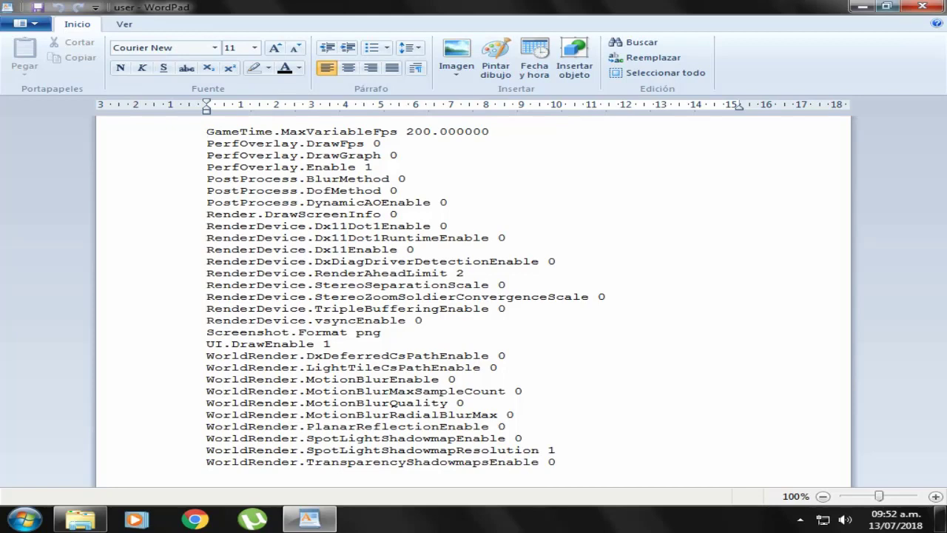
Close the user configuration file in WordPad and copy the user CFG file from the Paso 2 folder.
click(921, 6)
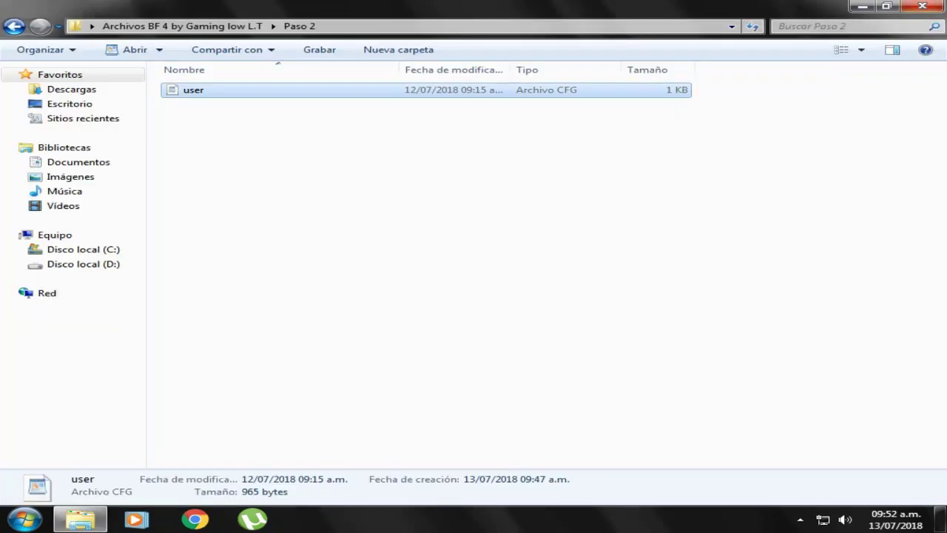
right_click(185, 90)
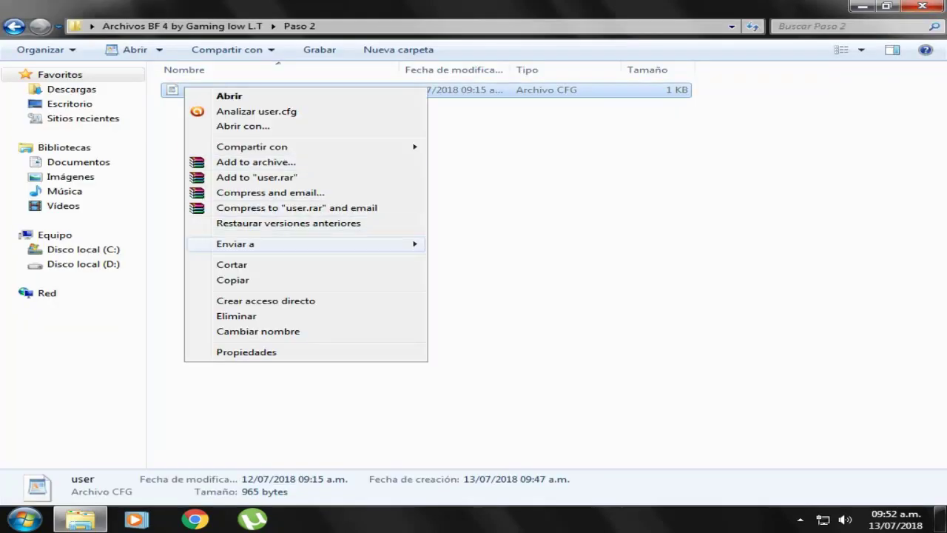
click(222, 279)
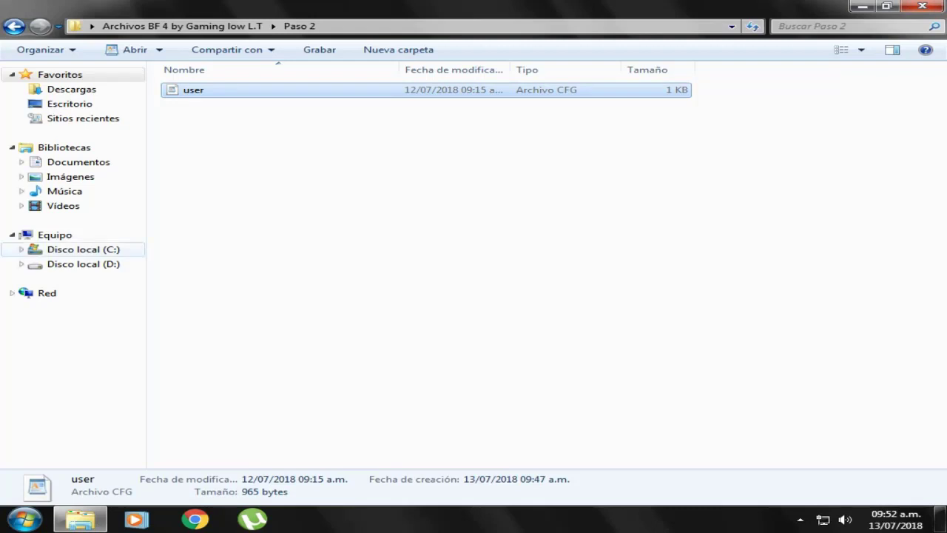
Paste the user CFG file into the Battlefield 4 folder under Archivos de programa on Disco local (C:), granting administrator permission.
click(83, 250)
click(237, 89)
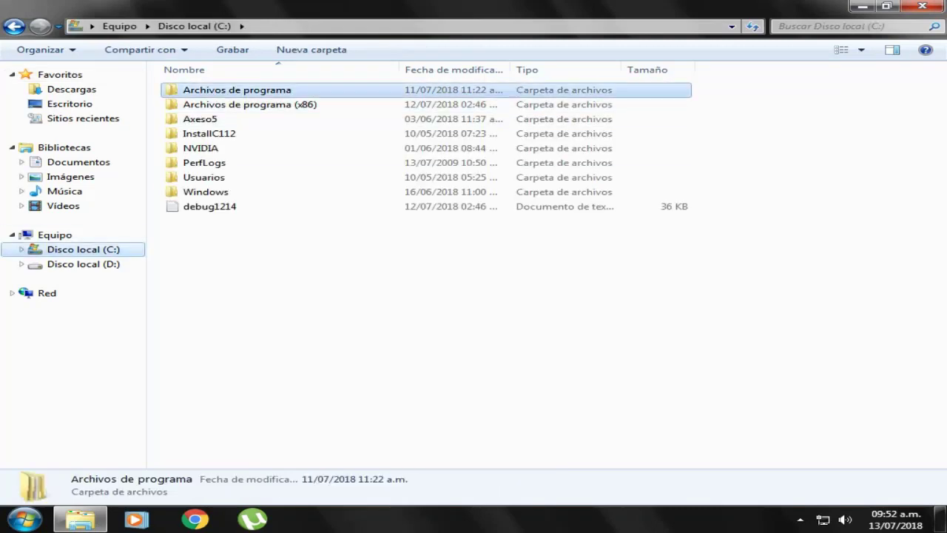
double_click(237, 89)
double_click(211, 119)
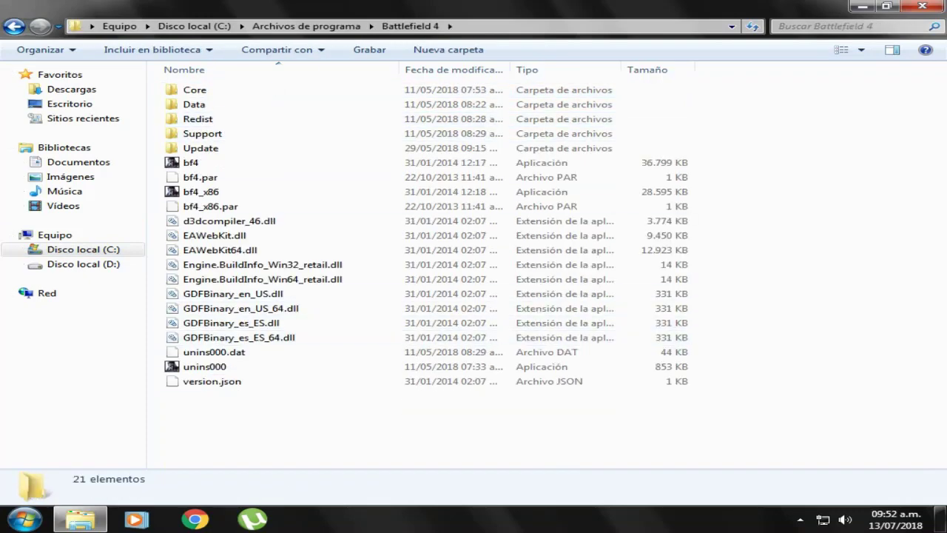
right_click(271, 231)
click(325, 327)
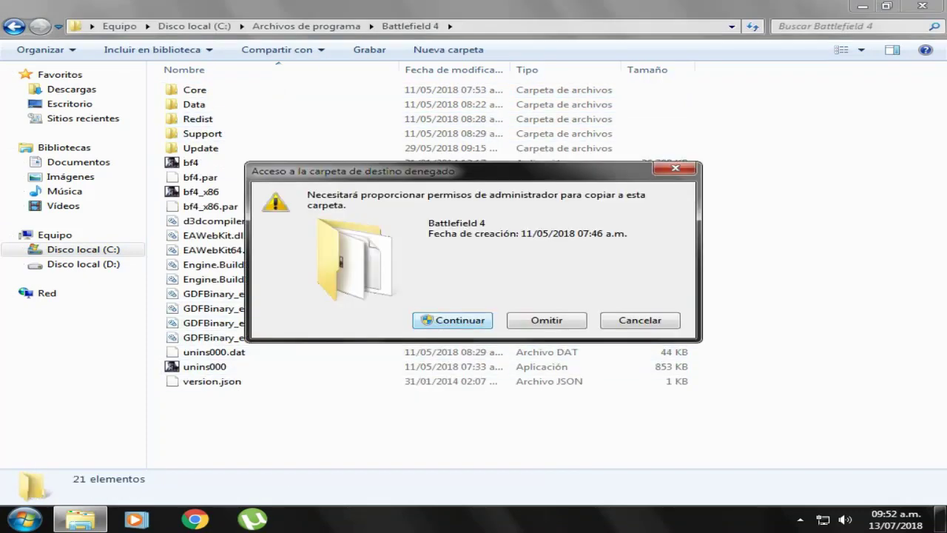
key(Return)
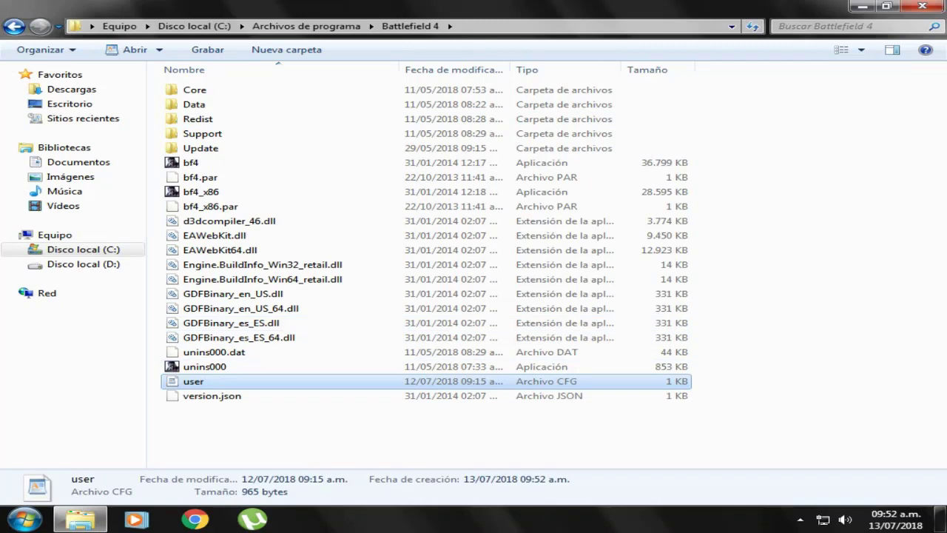
Set the pasted user CFG file to read-only (Sólo lectura) with administrator permission and close the folder window.
right_click(179, 382)
click(241, 371)
click(275, 400)
click(480, 483)
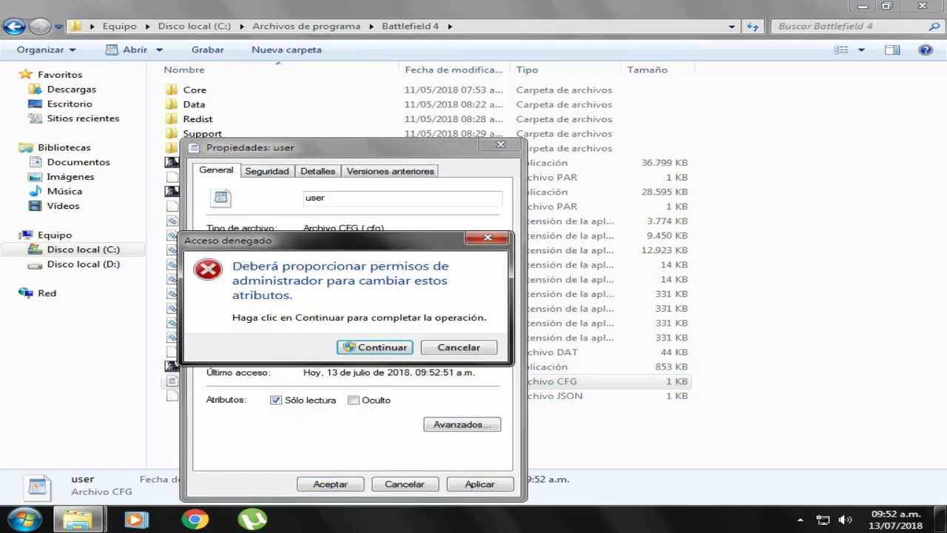
click(374, 346)
click(330, 484)
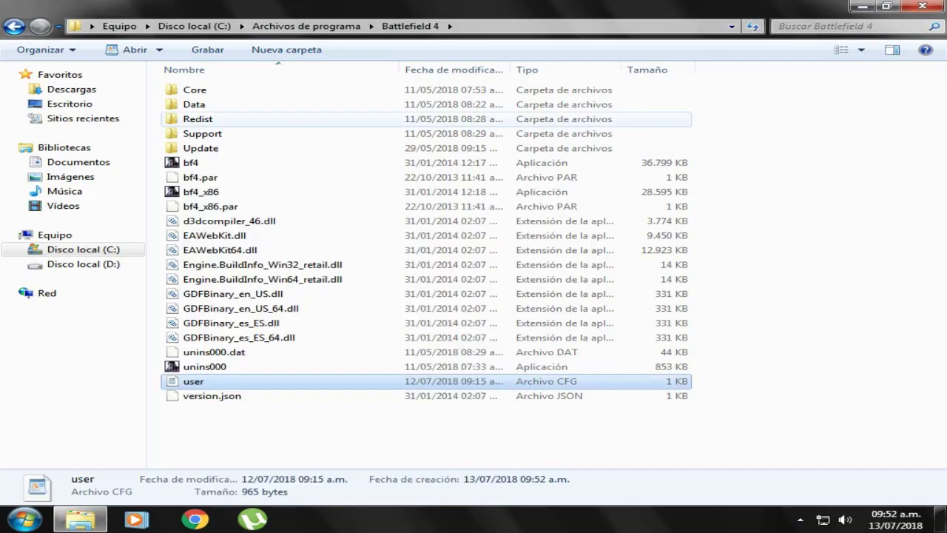
click(922, 6)
Move the Archivos BF 4 by Gaming low L.T folder beside its RAR archive on the desktop, and refresh the desktop.
right_click(461, 183)
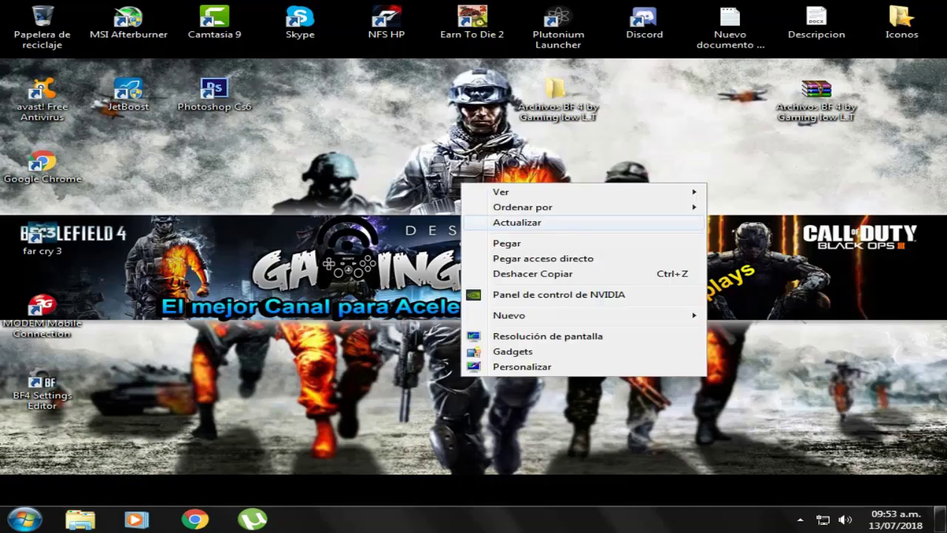
click(516, 222)
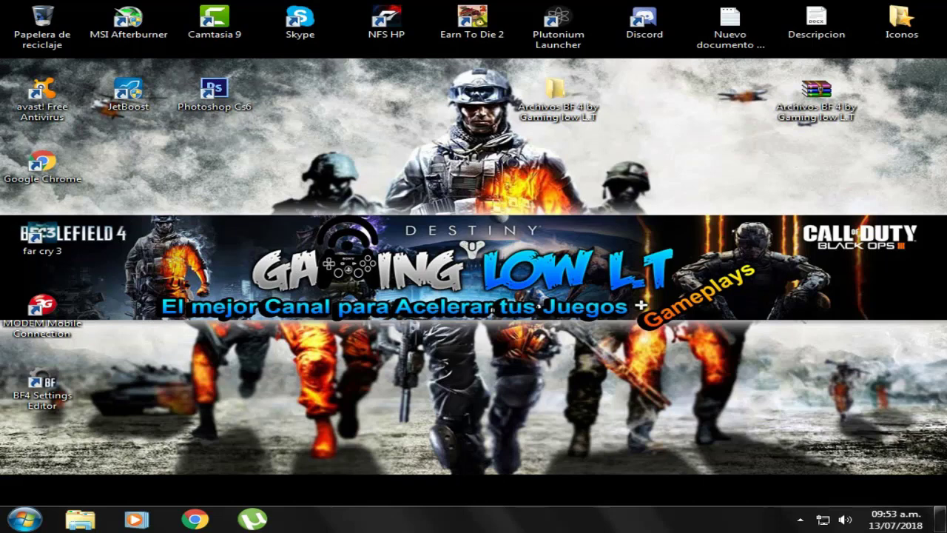
drag(554, 93, 900, 93)
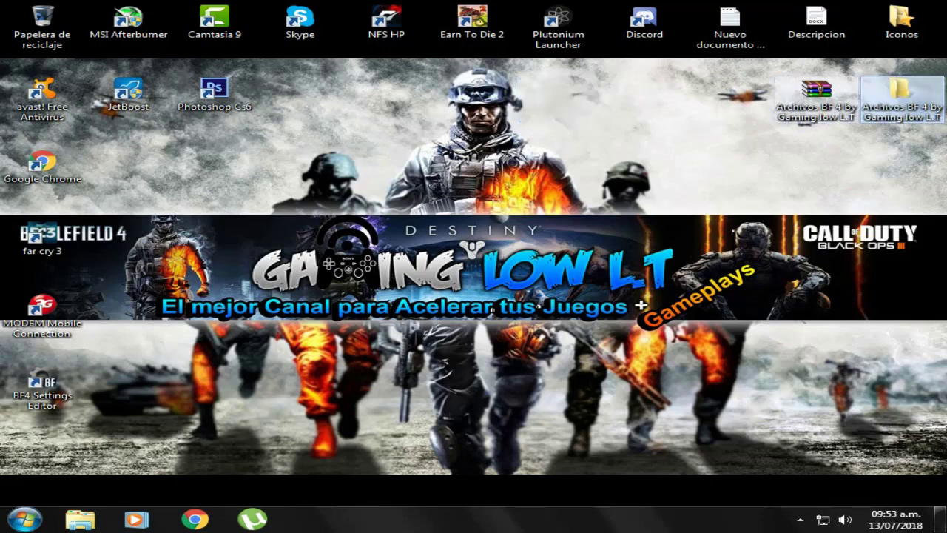
right_click(444, 96)
click(498, 138)
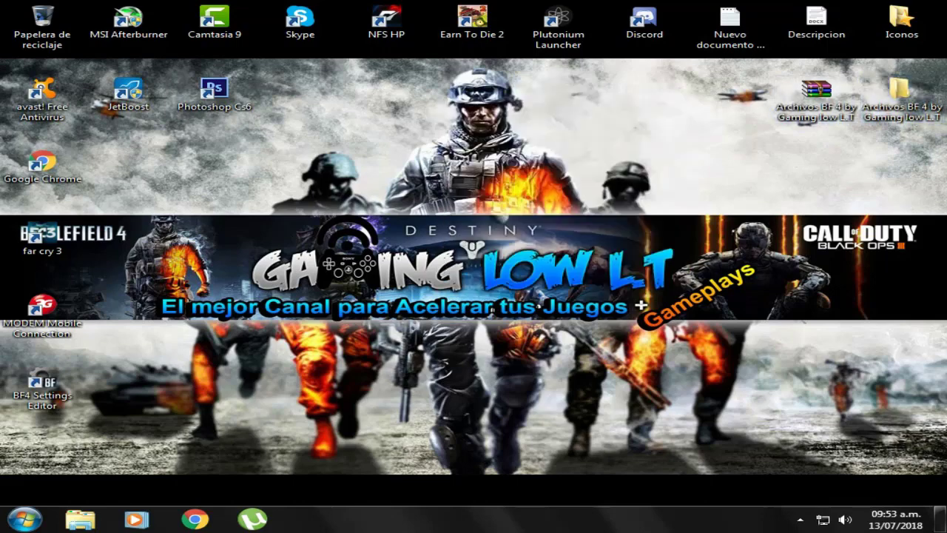